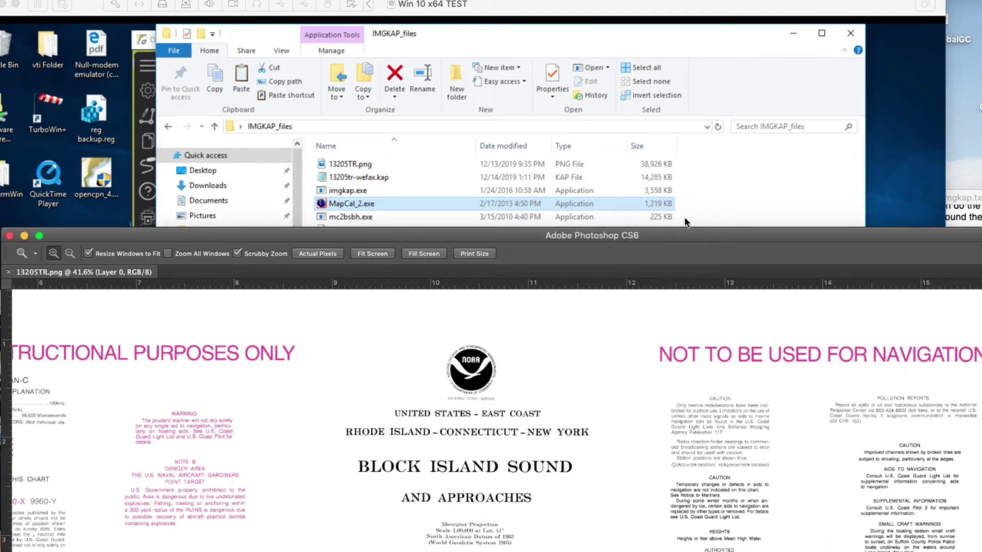
- Raise the Photoshop chart window up over the Explorer folder window
{"action": "left_click_drag", "start_coordinate": [691, 240], "coordinate": [692, 54]}
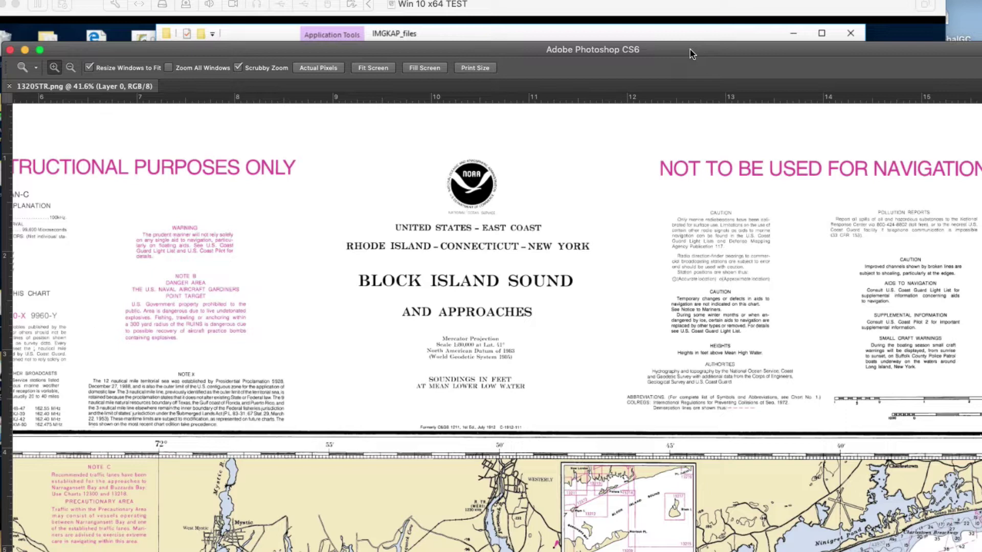
{"action": "left_click_drag", "start_coordinate": [690, 49], "coordinate": [697, 39]}
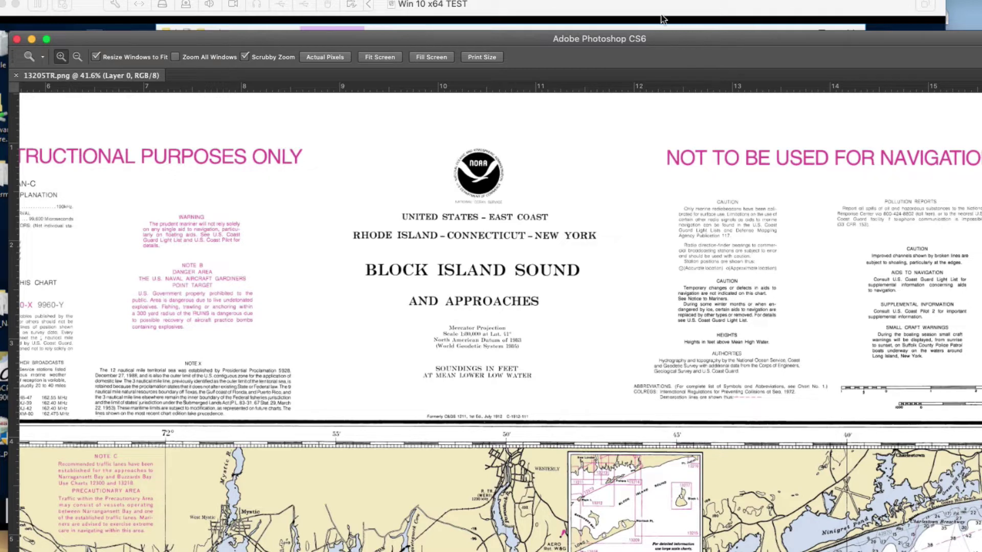
{"action": "left_click_drag", "start_coordinate": [493, 38], "coordinate": [489, 15]}
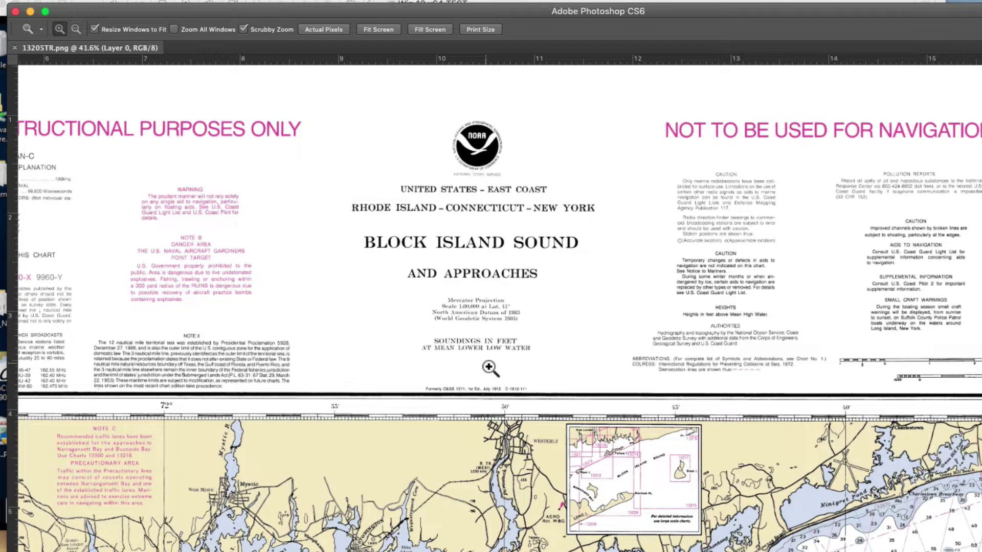
- Zoom in on the 'Block Island Sound and Approaches' title block to 100%
{"action": "left_click", "coordinate": [485, 319]}
{"action": "left_click", "coordinate": [485, 318]}
{"action": "left_click", "coordinate": [484, 317]}
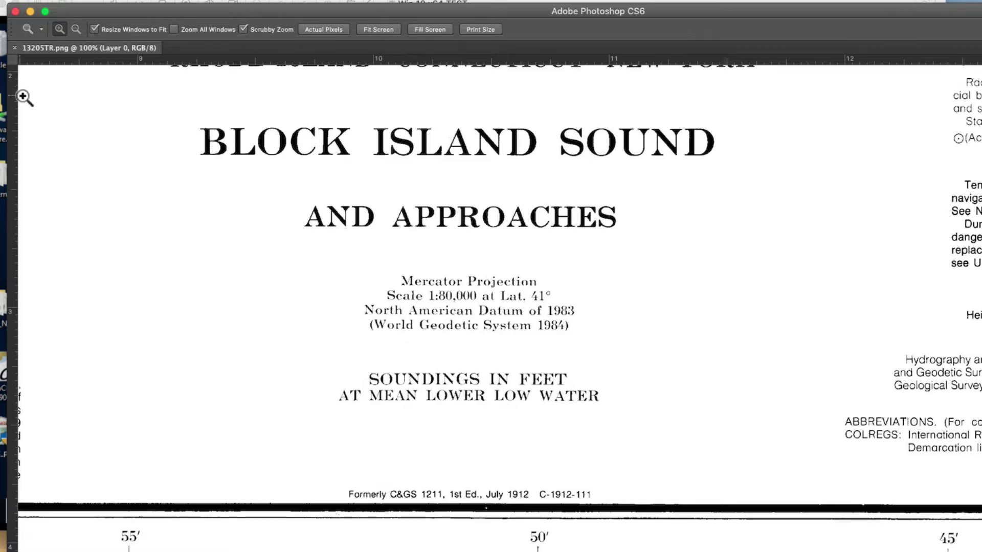
- Pan the chart with the Hand tool to the Loran interpolator, Niantic River and New London Harbor
{"action": "key", "text": "h"}
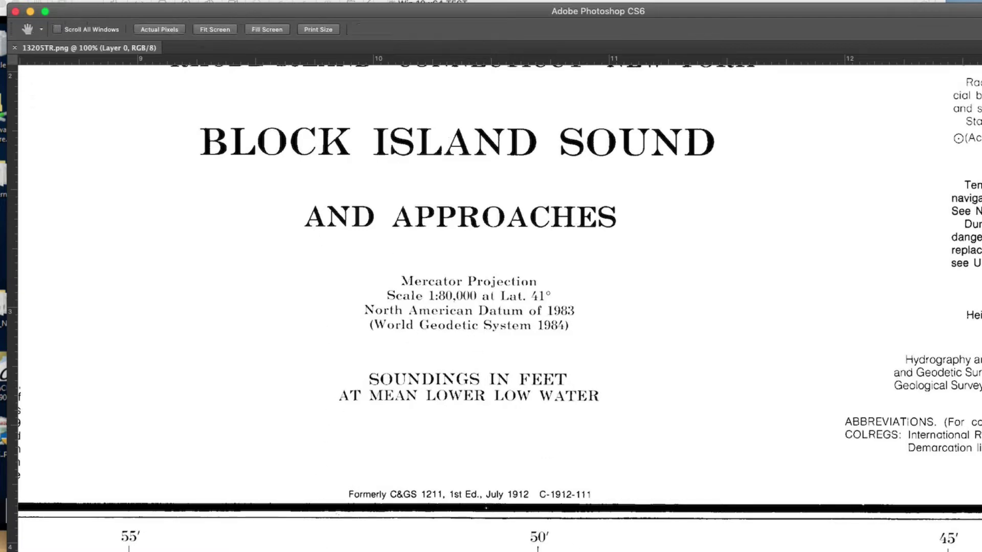
{"action": "left_click_drag", "start_coordinate": [70, 329], "coordinate": [653, 245]}
{"action": "left_click_drag", "start_coordinate": [471, 446], "coordinate": [946, 424]}
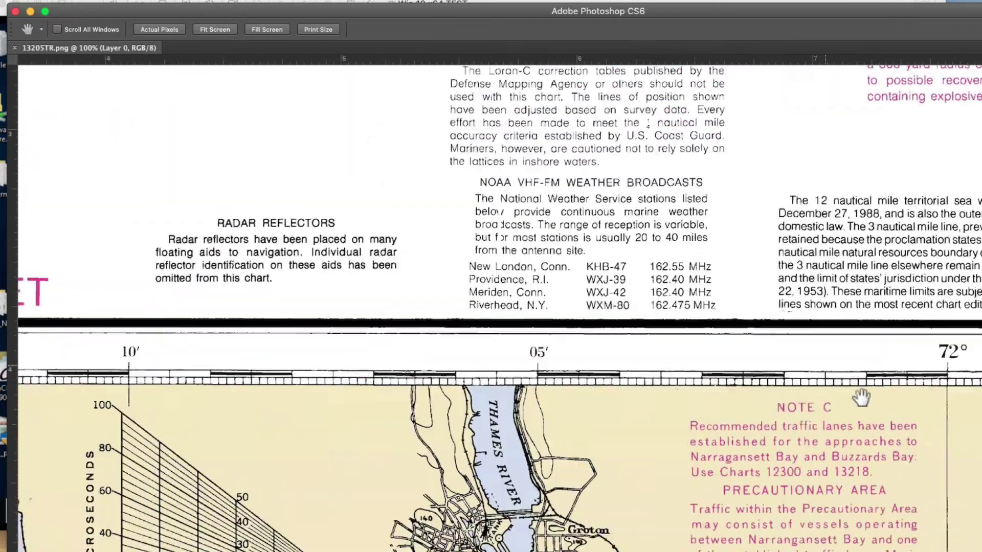
{"action": "left_click_drag", "start_coordinate": [819, 409], "coordinate": [956, 414]}
{"action": "left_click_drag", "start_coordinate": [153, 425], "coordinate": [732, 311]}
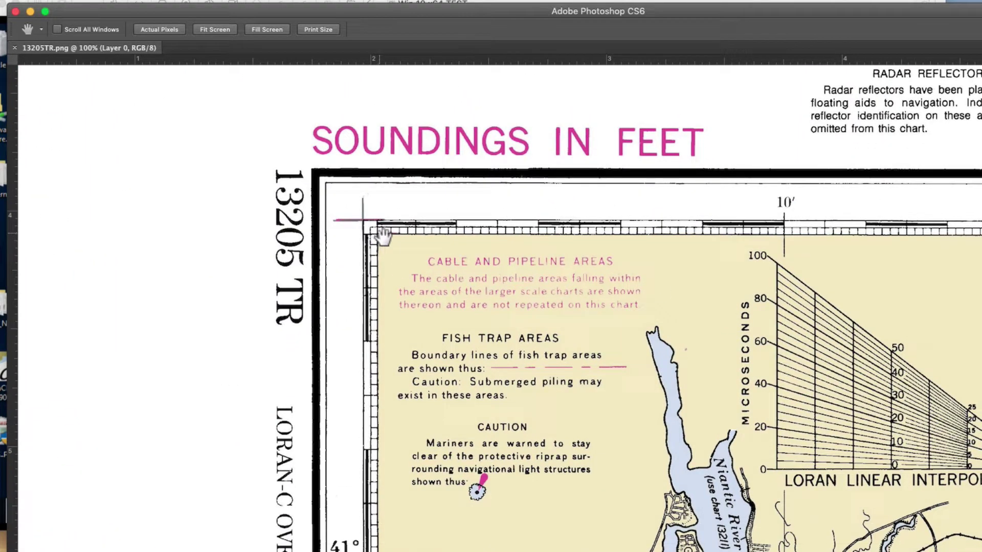
{"action": "left_click_drag", "start_coordinate": [893, 404], "coordinate": [818, 390]}
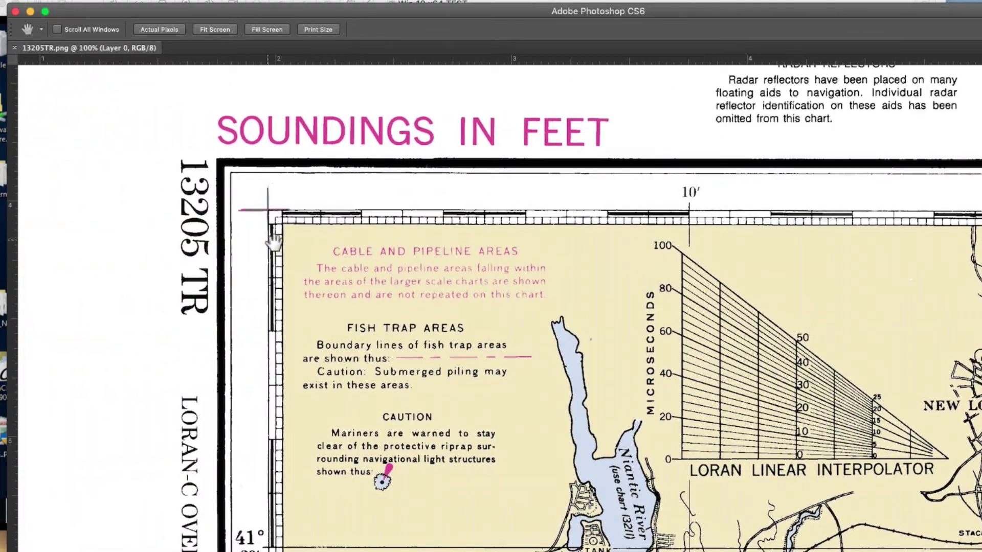
{"action": "scroll", "coordinate": [289, 228], "scroll_direction": "down", "scroll_amount": 3}
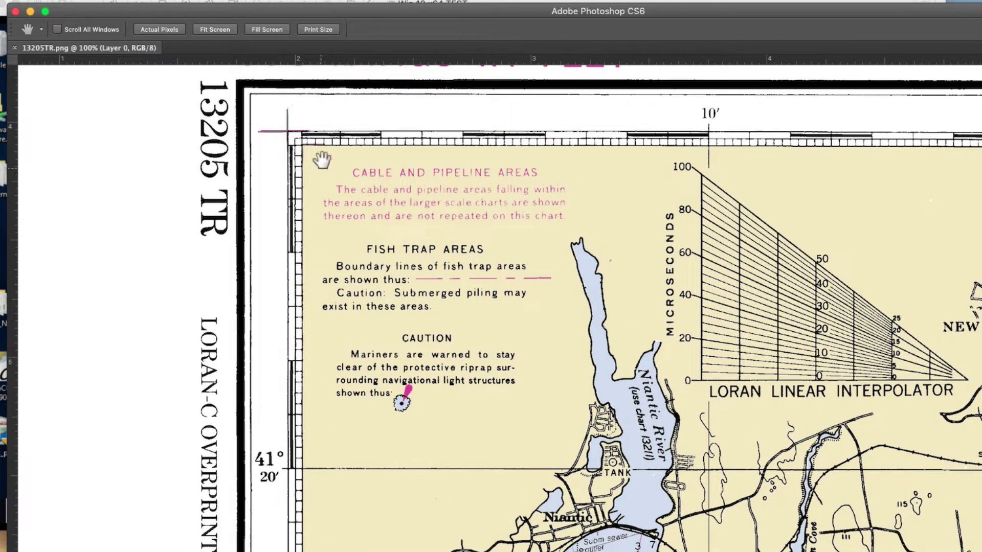
{"action": "scroll", "coordinate": [379, 212], "scroll_direction": "up", "scroll_amount": 3}
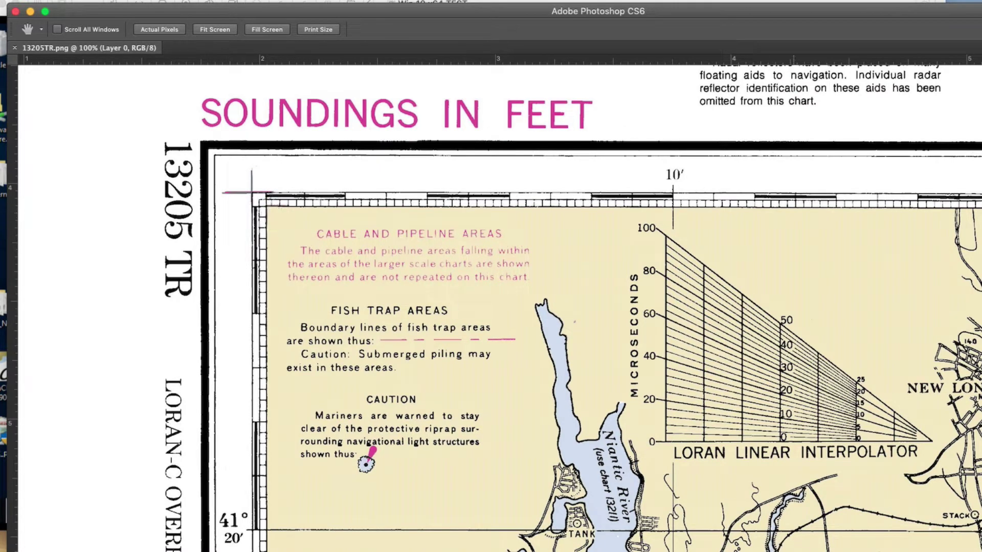
{"action": "left_click_drag", "start_coordinate": [776, 525], "coordinate": [538, 379]}
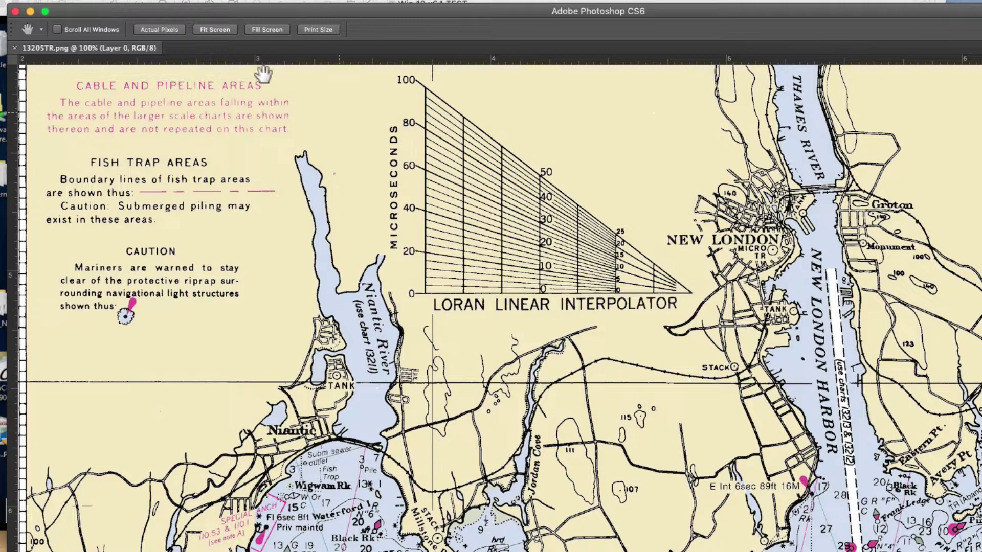
- Minimize Photoshop and clear the selection in IMGKAP_files, showing MapCal_2.exe and 13205TR.png
{"action": "left_click", "coordinate": [31, 11]}
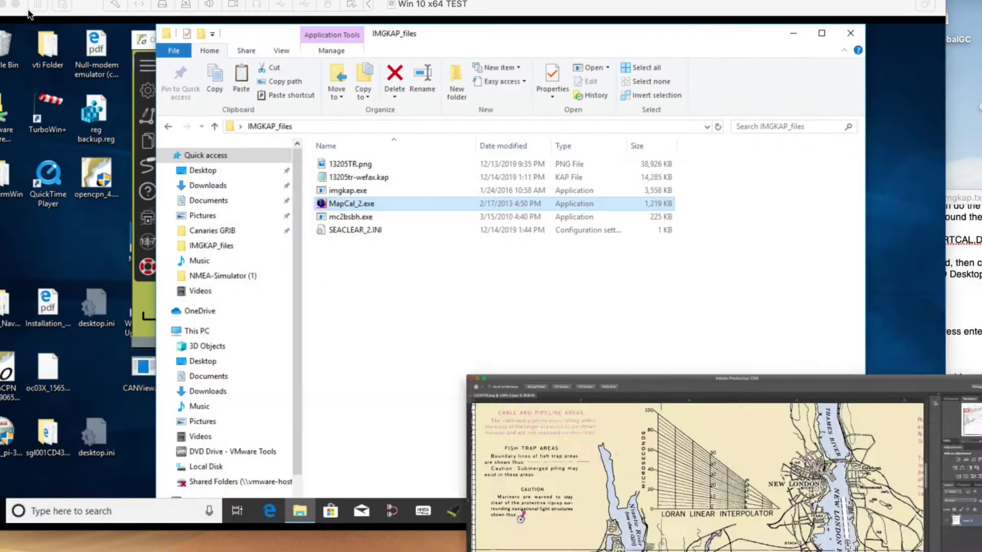
{"action": "left_click", "coordinate": [423, 339]}
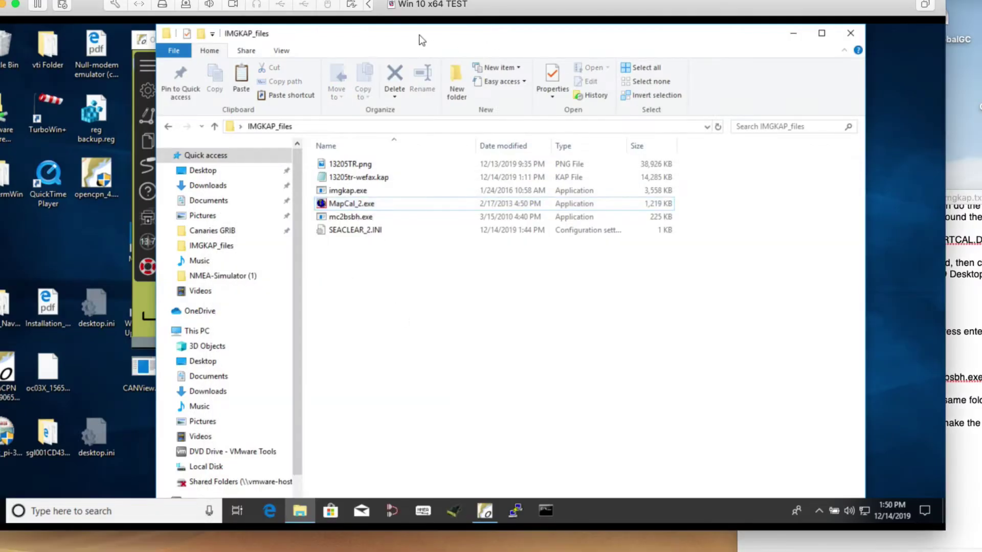
{"action": "left_click_drag", "start_coordinate": [432, 39], "coordinate": [456, 38]}
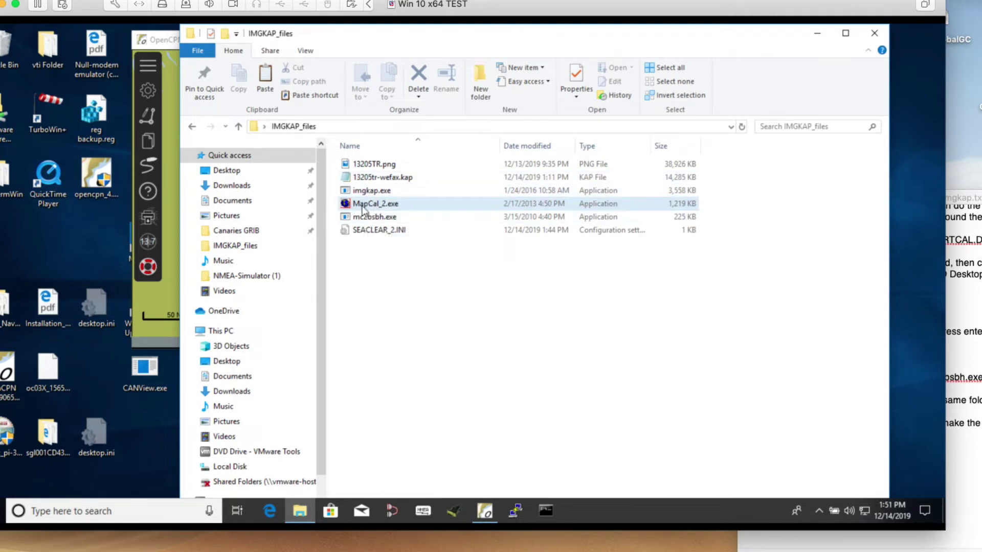
{"action": "mouse_move", "coordinate": [367, 205]}
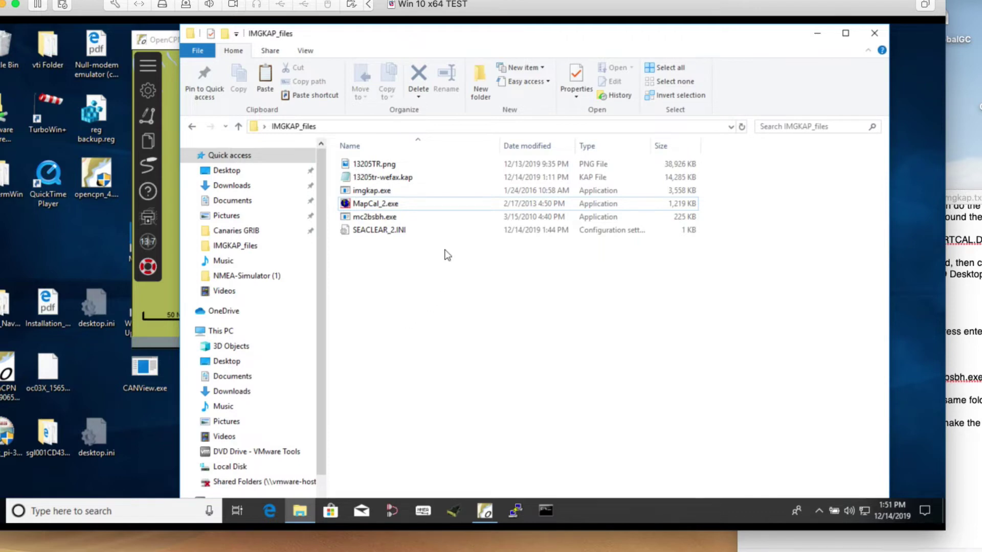
- Launch MapCal_2.exe and choose 13205TR.png from IMGKAP_files via File > Open Image
{"action": "double_click", "coordinate": [373, 204]}
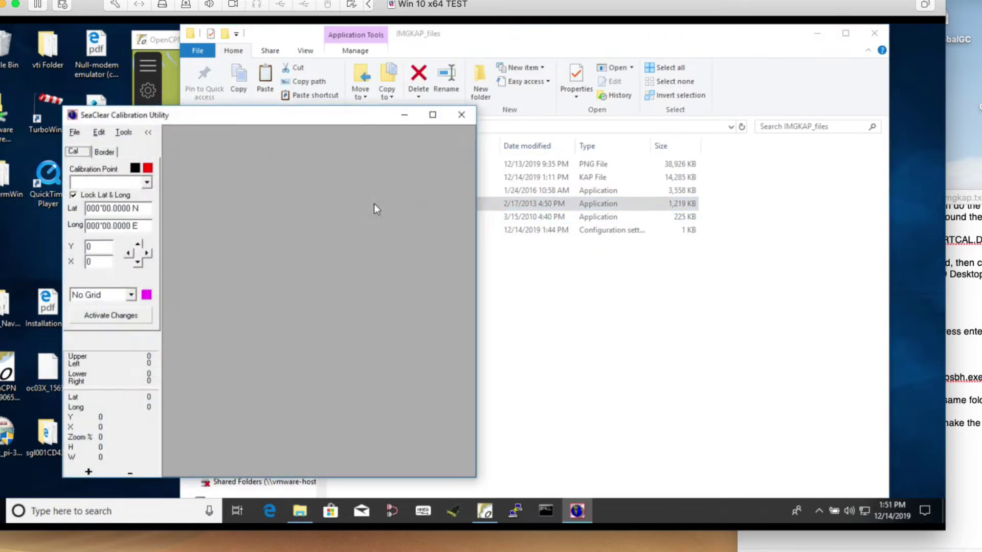
{"action": "left_click_drag", "start_coordinate": [316, 115], "coordinate": [523, 54]}
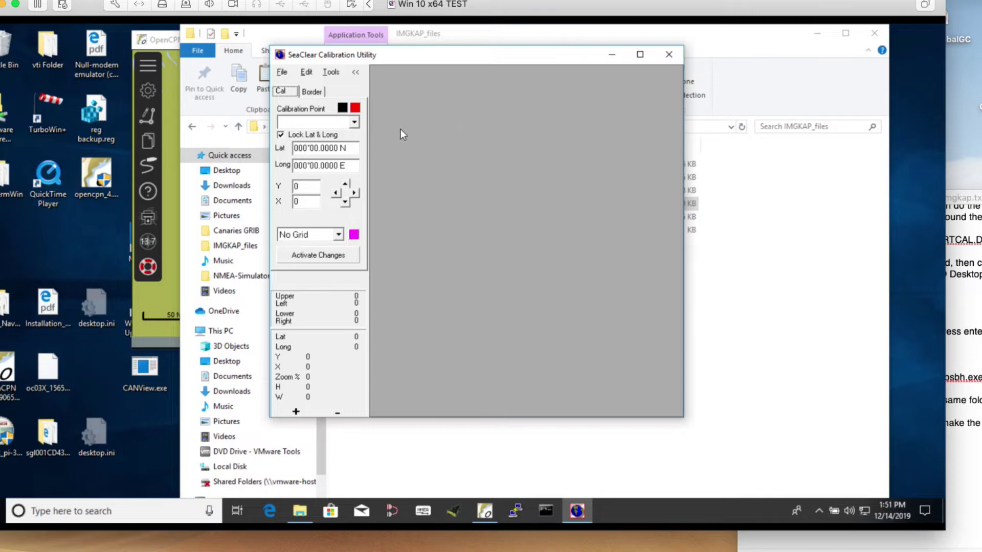
{"action": "left_click", "coordinate": [282, 73]}
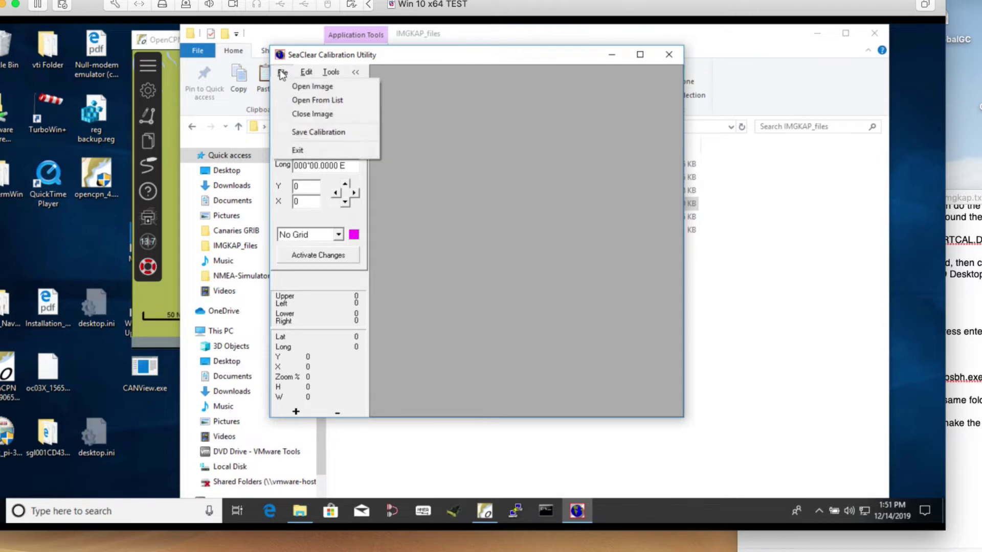
{"action": "left_click", "coordinate": [314, 86]}
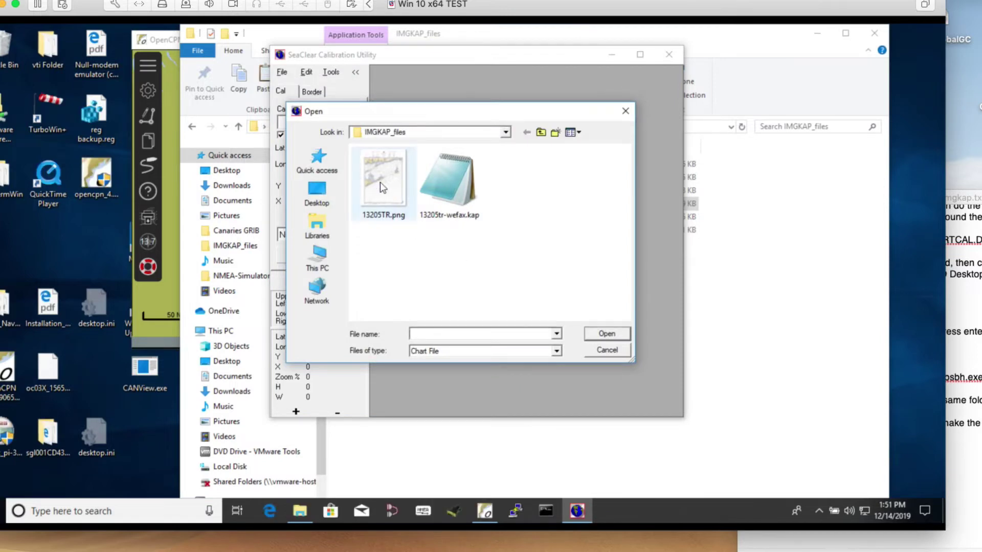
{"action": "left_click", "coordinate": [382, 183]}
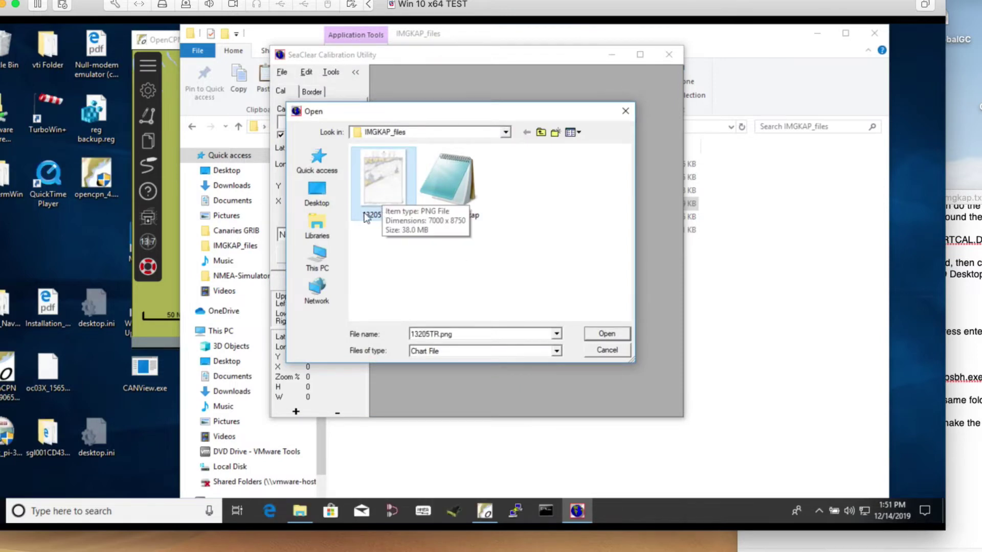
{"action": "left_click", "coordinate": [609, 336]}
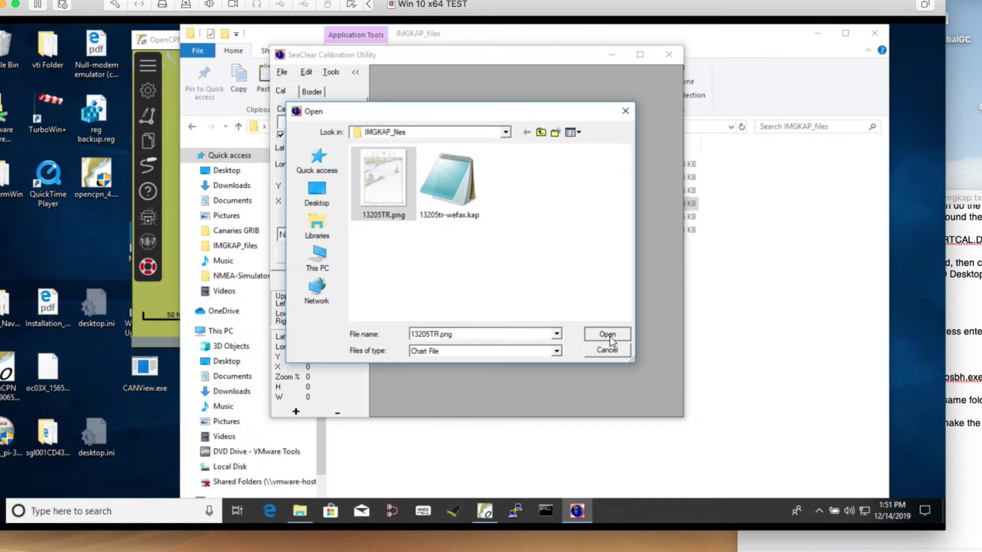
- Confirm opening 13205TR.png and wait for the Chart Information dialog (scale 200000, WGS84)
{"action": "left_click", "coordinate": [609, 336]}
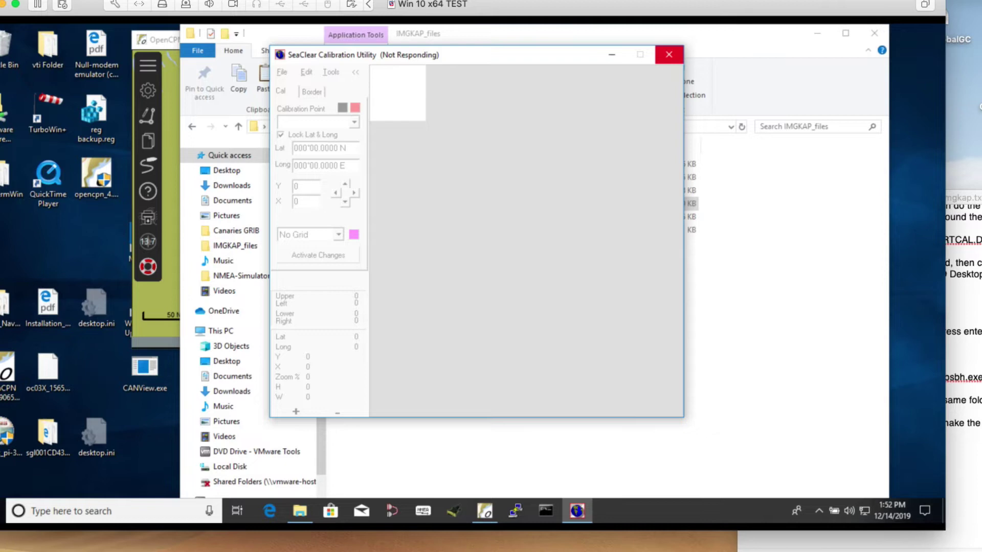
{"action": "left_click", "coordinate": [645, 0]}
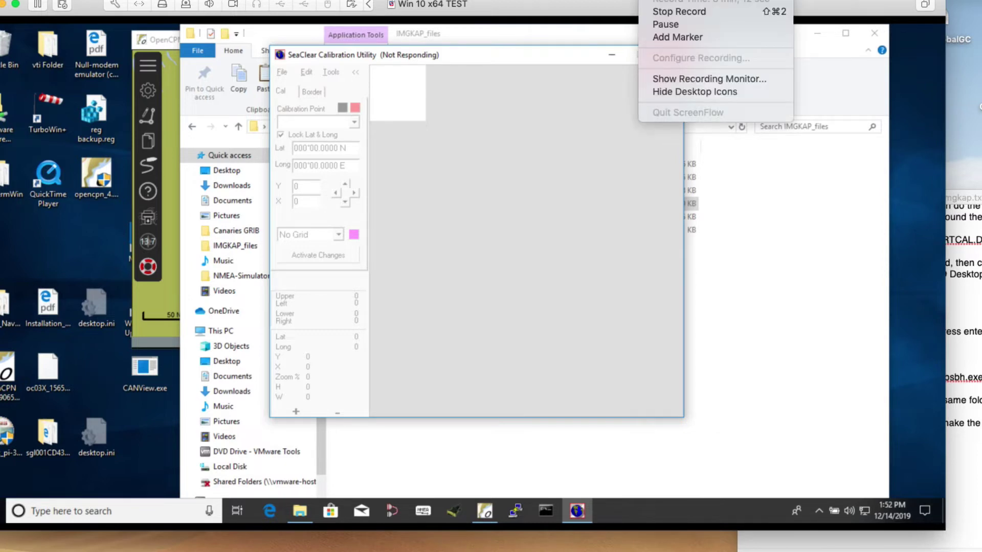
{"action": "left_click", "coordinate": [664, 25]}
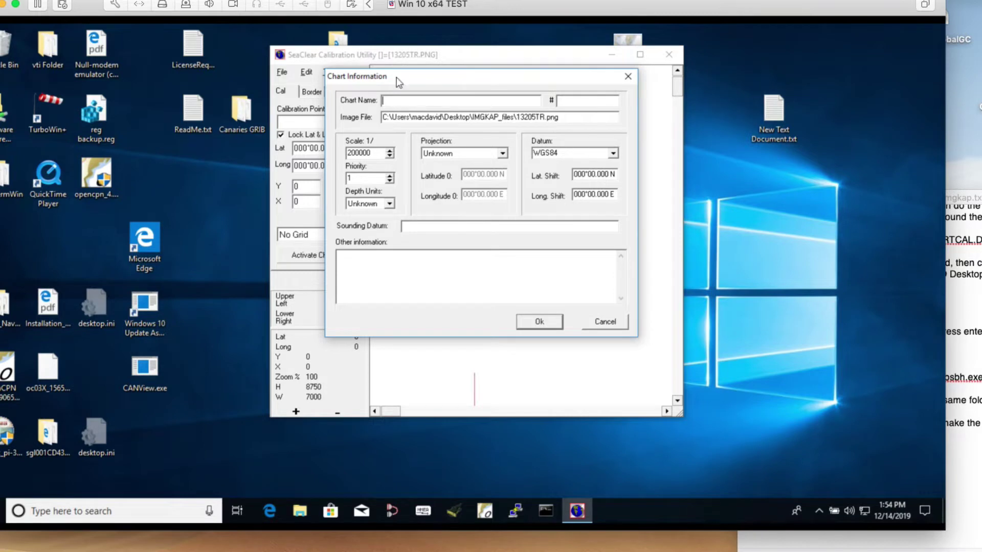
- Name the chart 13205TR and change its scale from 200000 to 80000
{"action": "left_click_drag", "start_coordinate": [397, 77], "coordinate": [418, 104]}
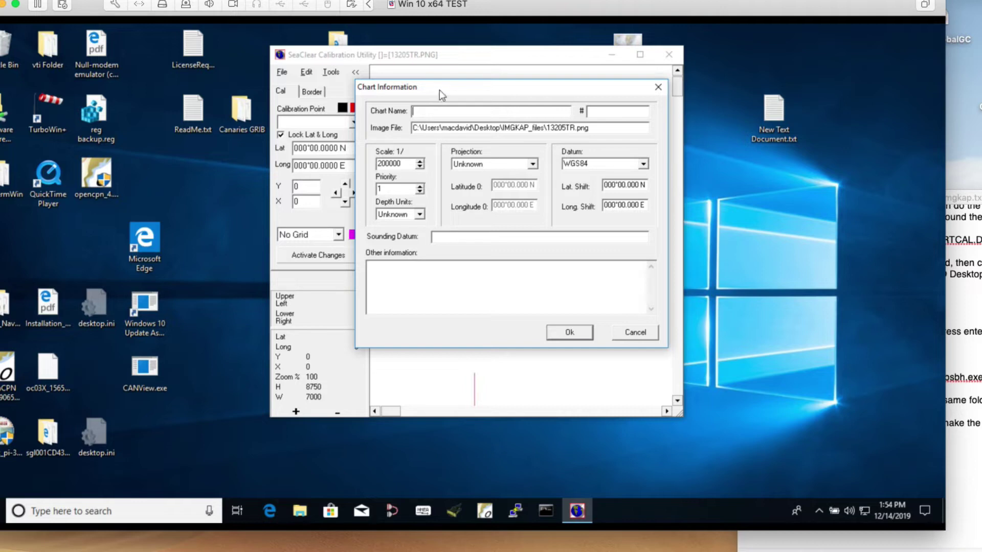
{"action": "left_click_drag", "start_coordinate": [439, 90], "coordinate": [661, 100]}
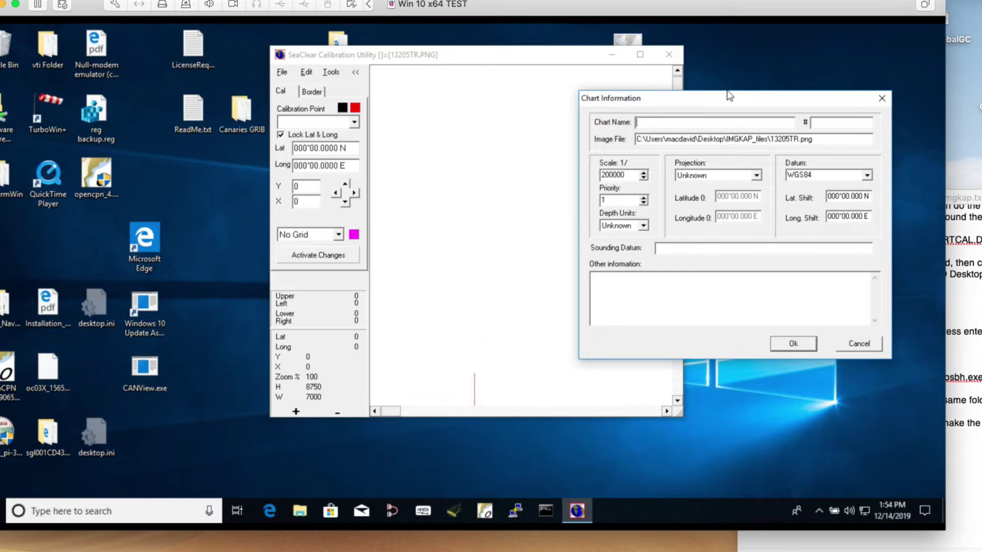
{"action": "left_click_drag", "start_coordinate": [721, 104], "coordinate": [531, 91]}
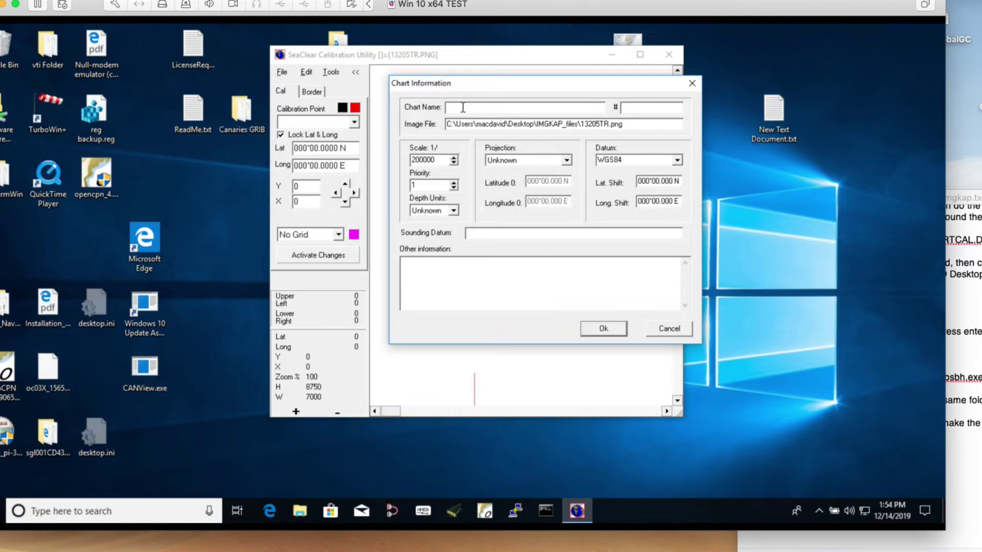
{"action": "left_click", "coordinate": [463, 108]}
{"action": "type", "text": "13205TR"}
{"action": "left_click", "coordinate": [652, 124]}
{"action": "double_click", "coordinate": [440, 159]}
{"action": "type", "text": "80000"}
- Set projection to Mercator, datum to NAD83 and depth units to Feet
{"action": "left_click", "coordinate": [509, 162]}
{"action": "left_click", "coordinate": [502, 181]}
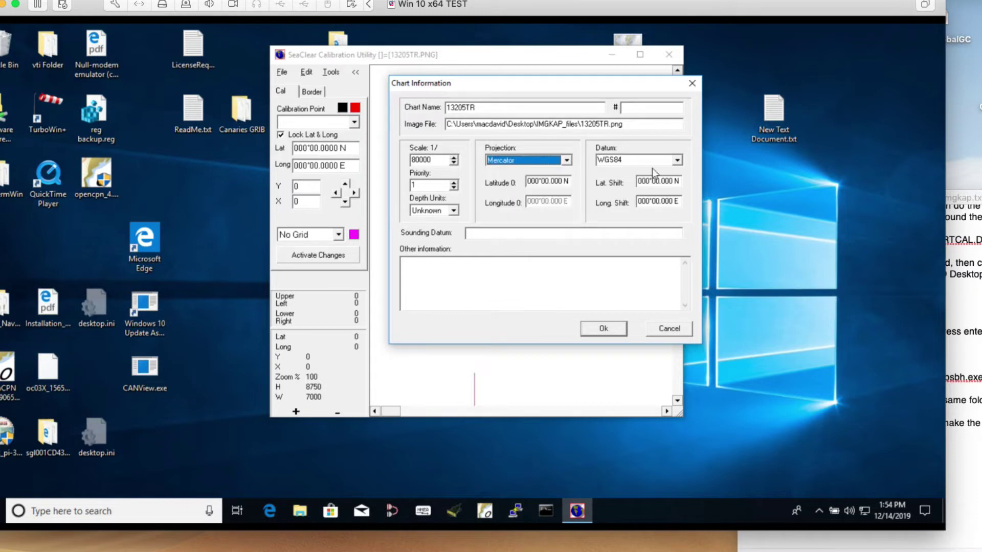
{"action": "key", "text": "Tab"}
{"action": "type", "text": "N"}
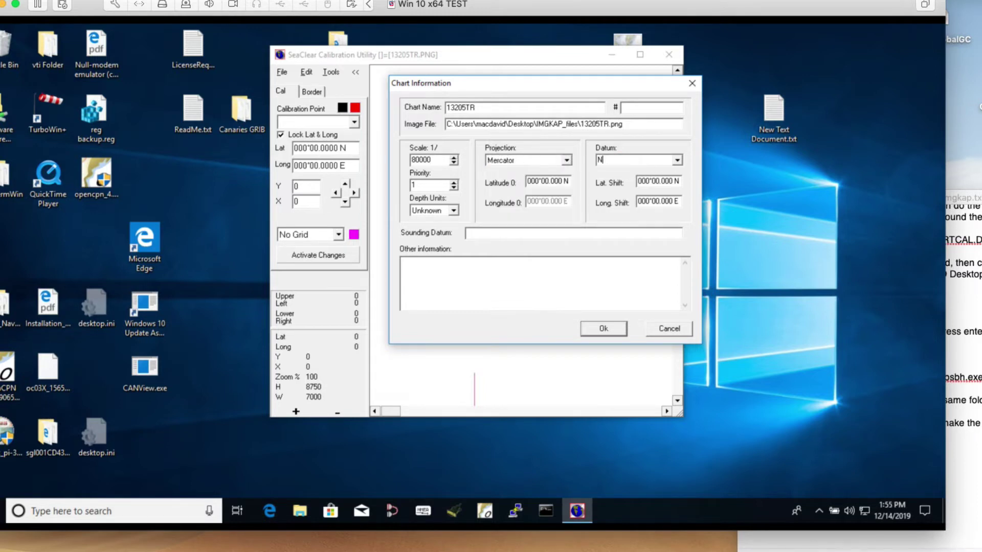
{"action": "type", "text": "AD83"}
{"action": "left_click", "coordinate": [443, 211]}
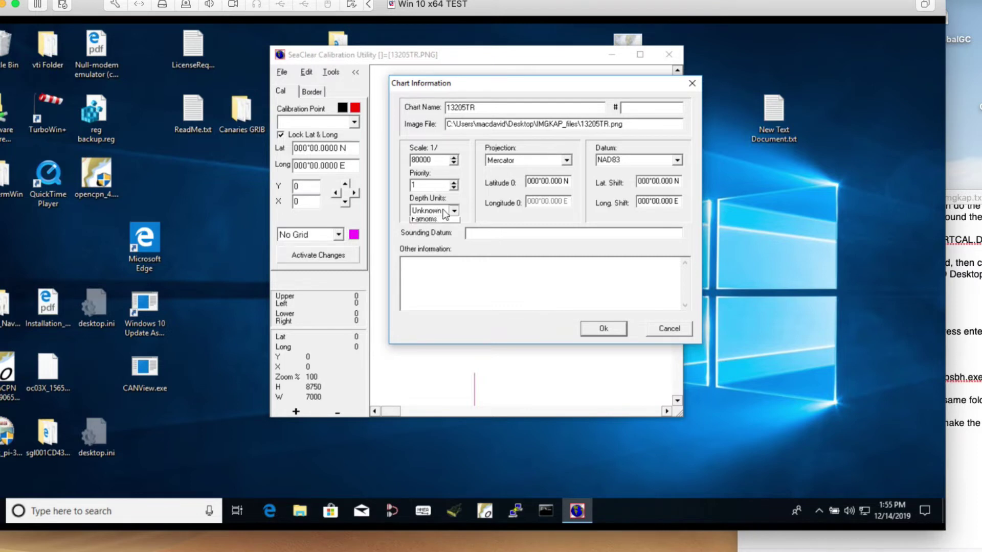
{"action": "left_click", "coordinate": [424, 238]}
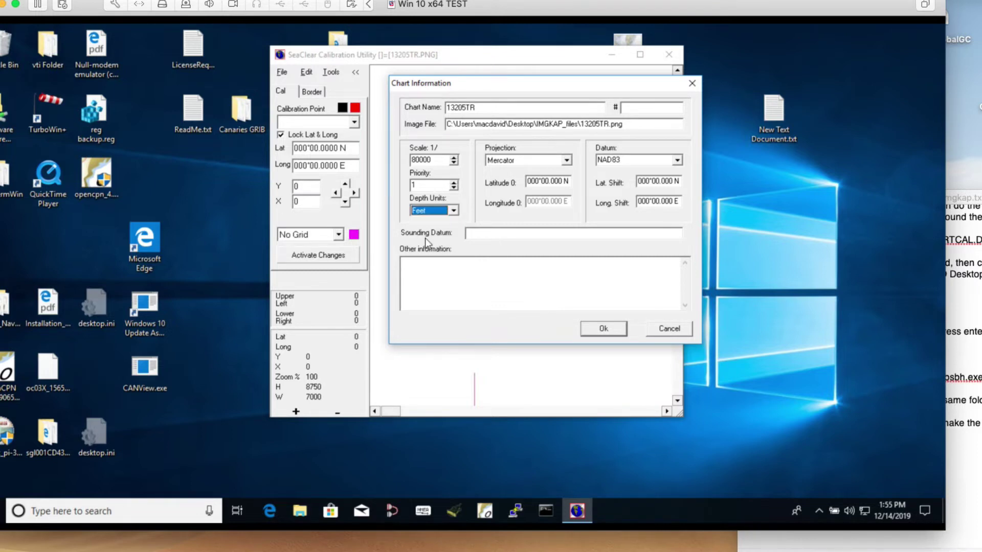
- Enter sounding datum MLLW and the note 'Training Chart, Not for Navigation.'
{"action": "left_click", "coordinate": [488, 234]}
{"action": "type", "text": "MLLW"}
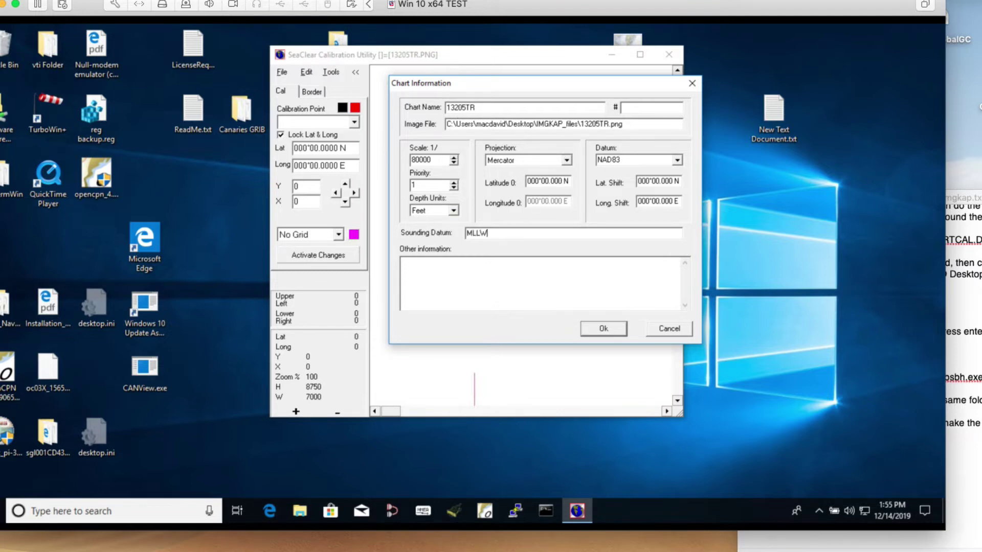
{"action": "left_click", "coordinate": [422, 271]}
{"action": "type", "text": "Training Chart, Not for Navigation"}
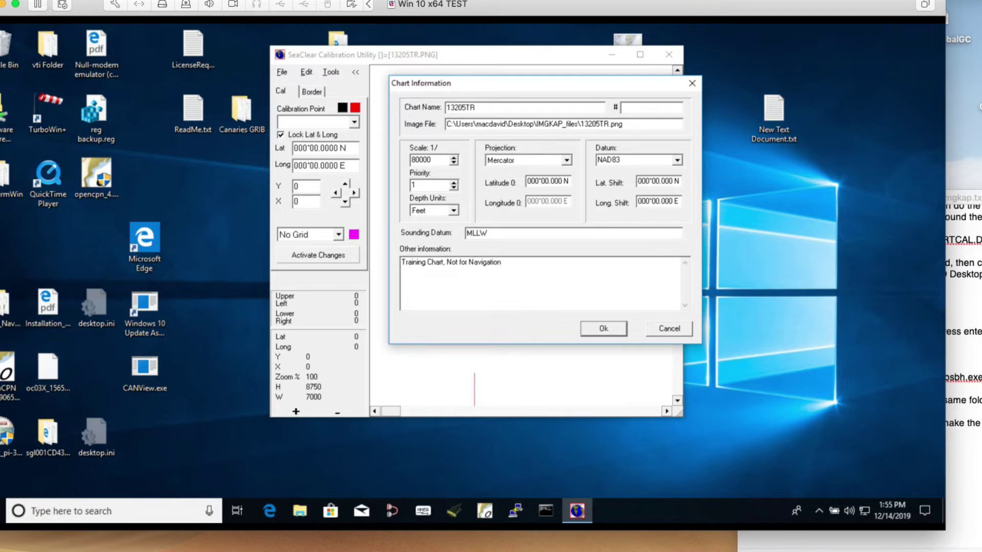
{"action": "type", "text": "."}
- Close Chart Information with Ok and scroll to the chart's upper-left neatline corner
{"action": "left_click", "coordinate": [604, 328]}
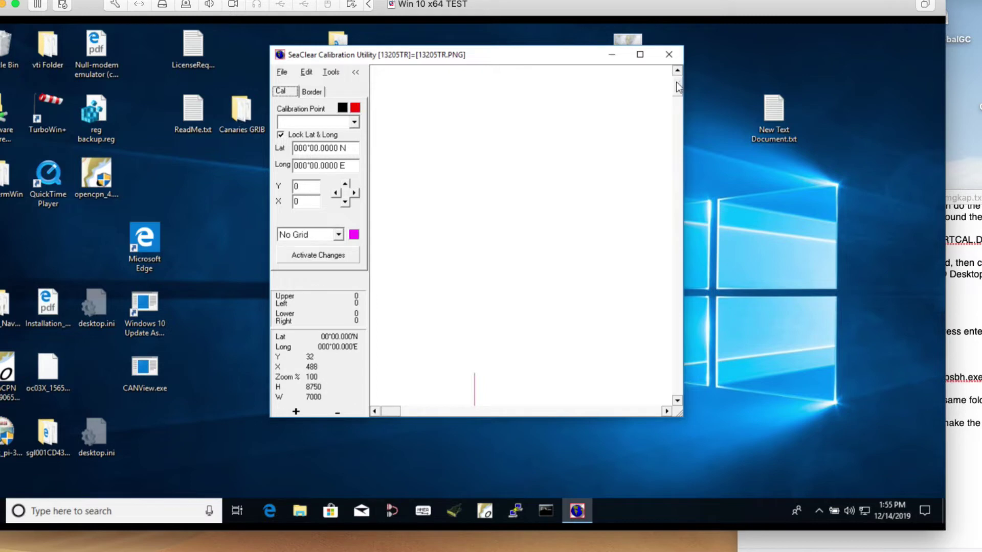
{"action": "left_click_drag", "start_coordinate": [678, 87], "coordinate": [664, 270]}
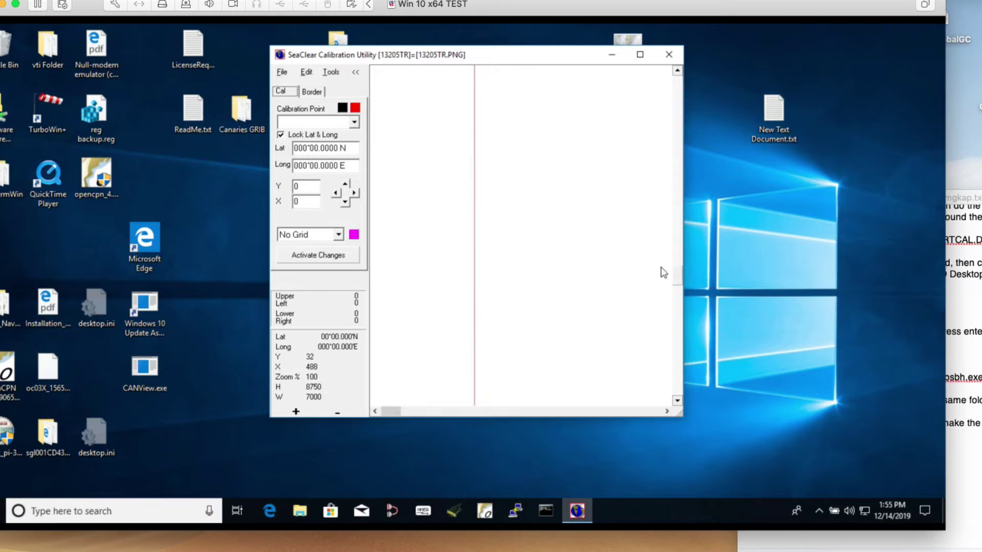
{"action": "mouse_move", "coordinate": [392, 409]}
{"action": "left_mouse_down"}
{"action": "mouse_move", "coordinate": [460, 412]}
{"action": "mouse_move", "coordinate": [408, 411]}
{"action": "left_mouse_up"}
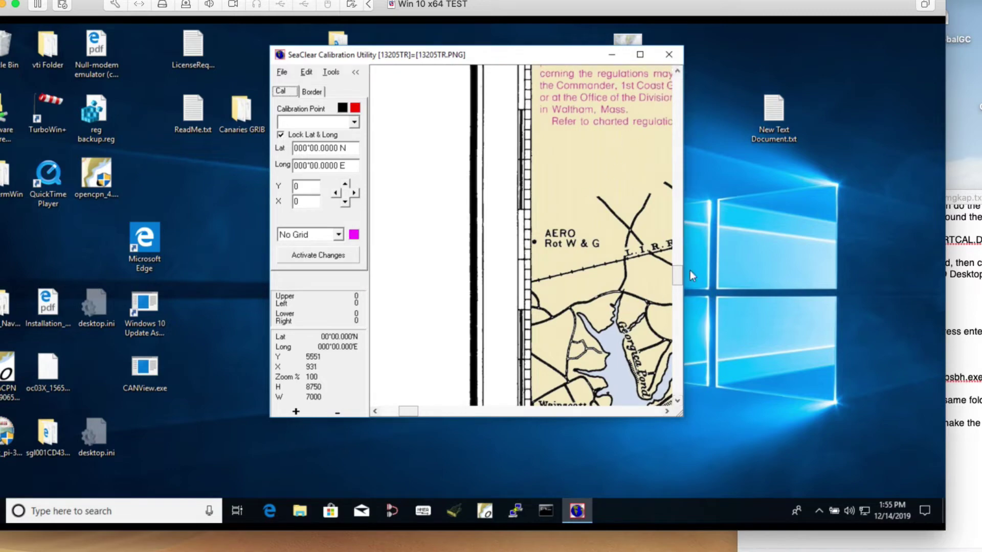
{"action": "left_click_drag", "start_coordinate": [680, 277], "coordinate": [686, 133]}
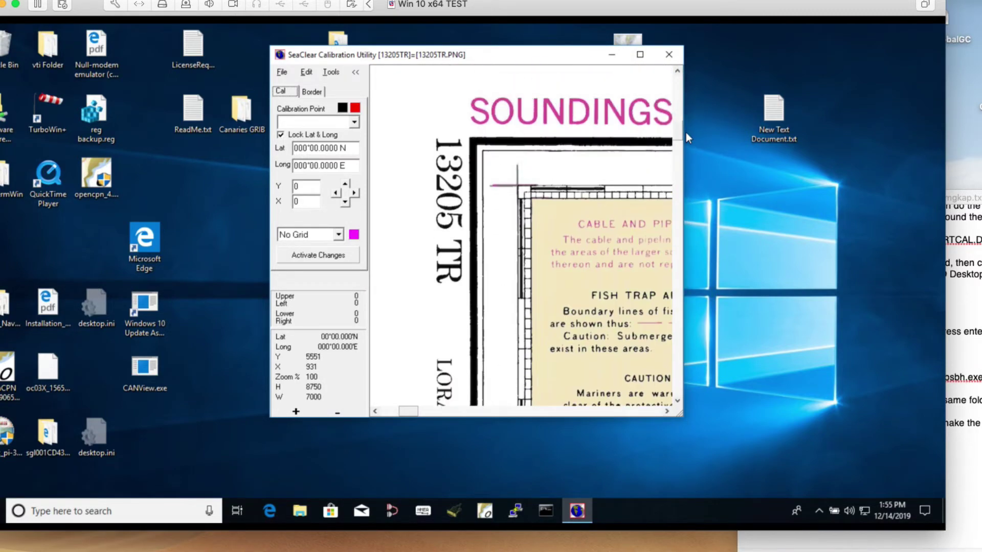
- Add a new calibration point at the top-left border corner and unlock Lat & Long
{"action": "right_click", "coordinate": [527, 196]}
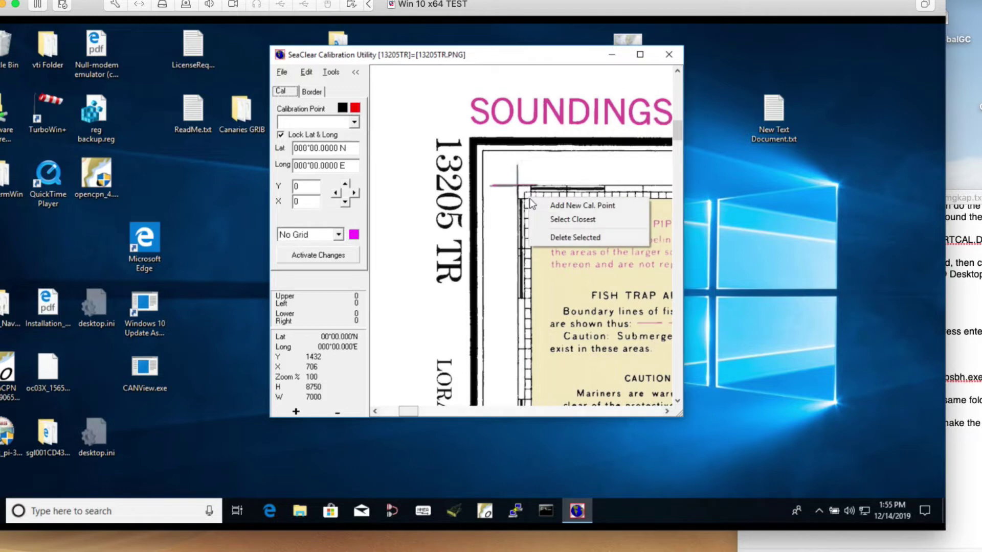
{"action": "left_click", "coordinate": [556, 206]}
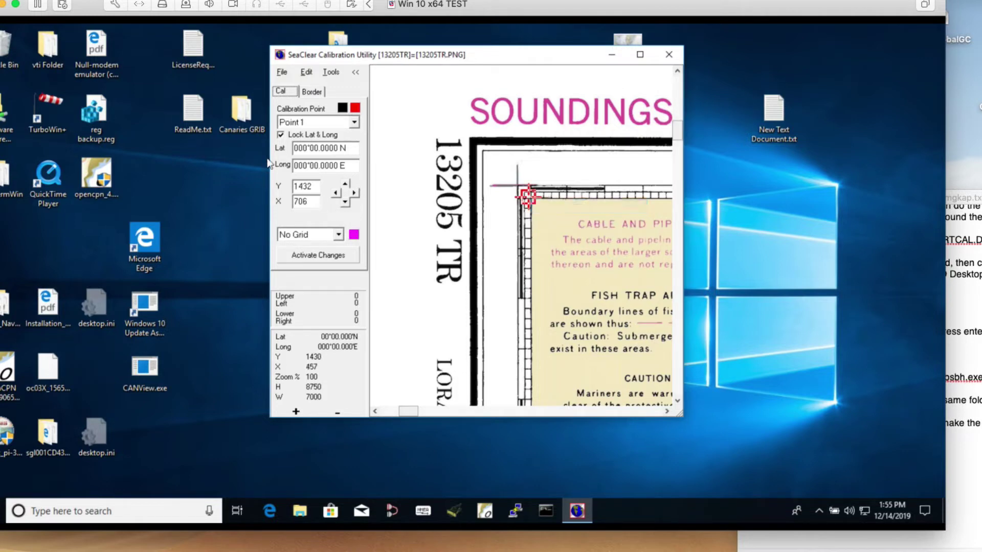
{"action": "left_click", "coordinate": [281, 135]}
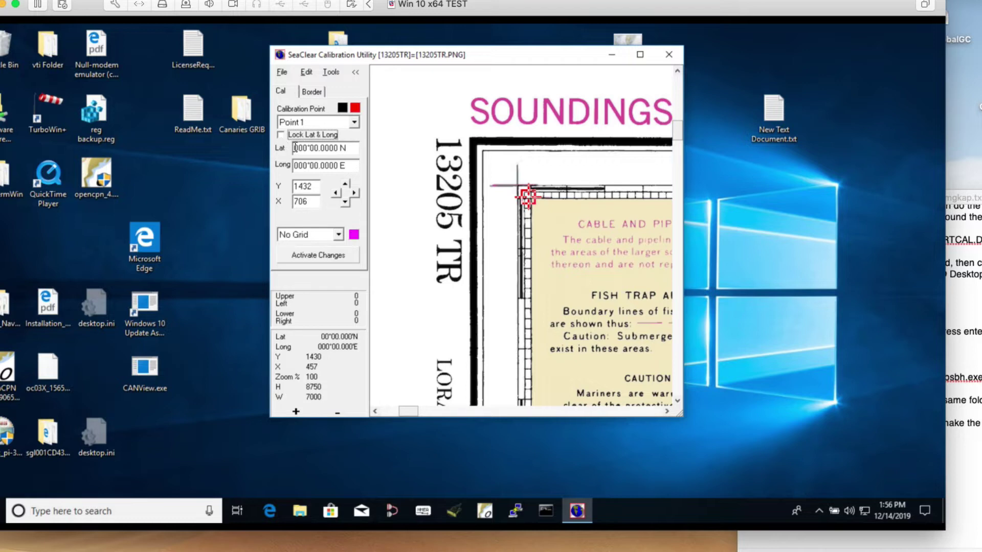
- Enter Point 1's latitude 041°23 N and longitude 072°15 W
{"action": "left_click", "coordinate": [295, 148]}
{"action": "type", "text": "04123"}
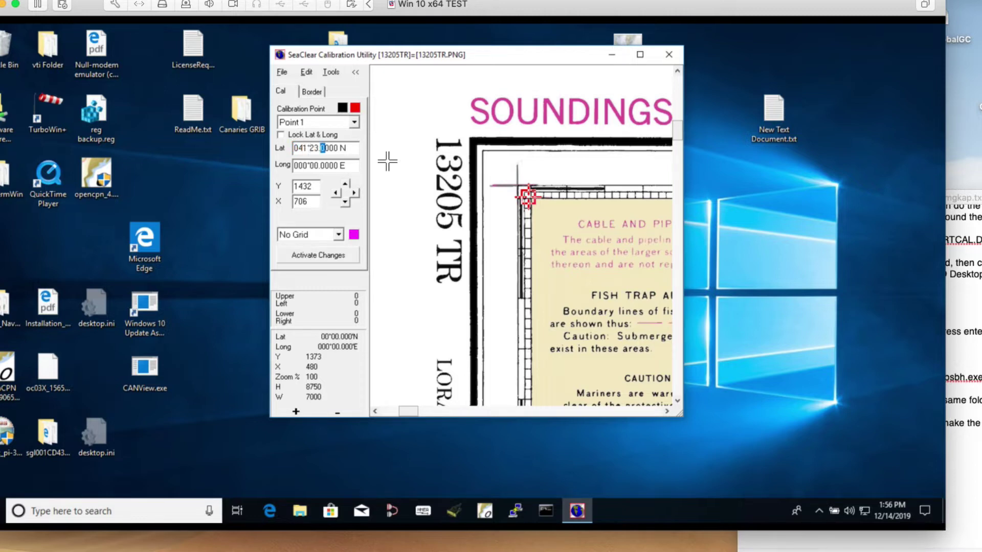
{"action": "left_click", "coordinate": [297, 165]}
{"action": "type", "text": "072°15"}
{"action": "left_click", "coordinate": [342, 164]}
{"action": "type", "text": "W"}
- Scroll to the bottom-right border corner and add calibration Point 2 there
{"action": "left_click_drag", "start_coordinate": [679, 133], "coordinate": [667, 379]}
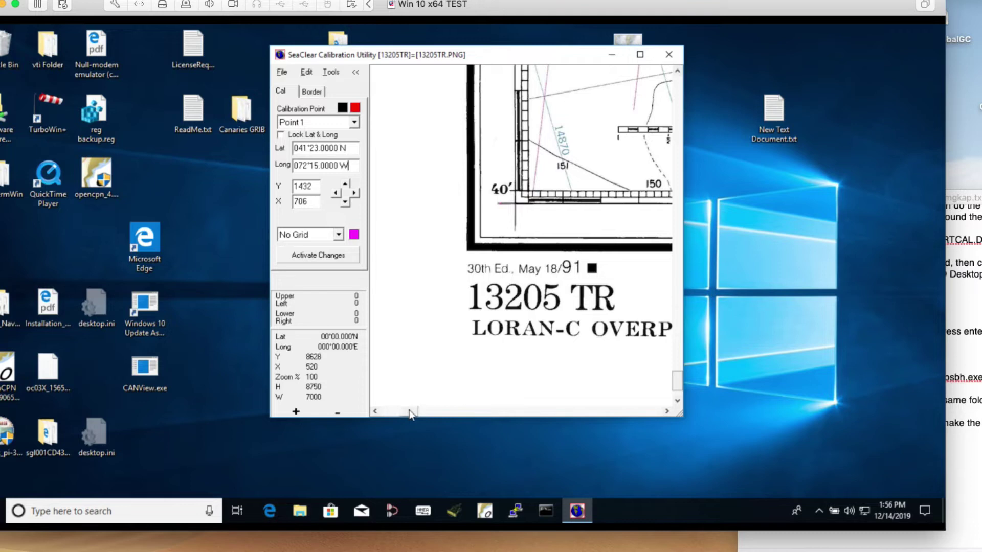
{"action": "left_click_drag", "start_coordinate": [409, 414], "coordinate": [635, 416]}
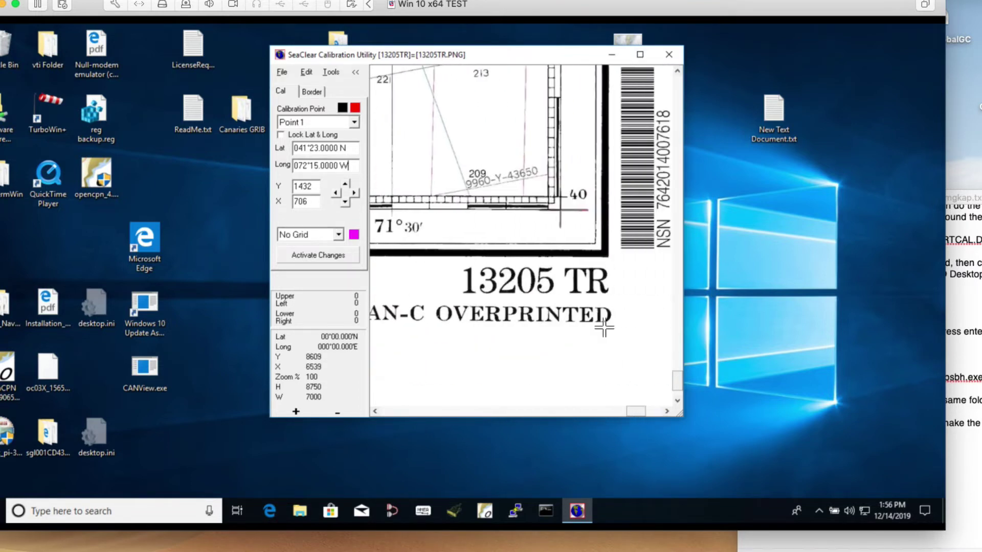
{"action": "right_click", "coordinate": [544, 192]}
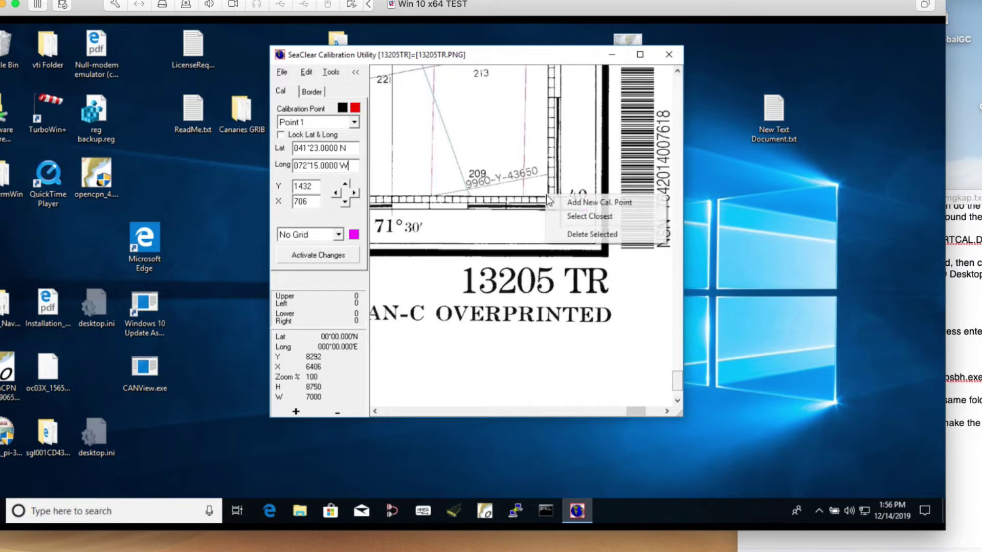
{"action": "left_click", "coordinate": [593, 201]}
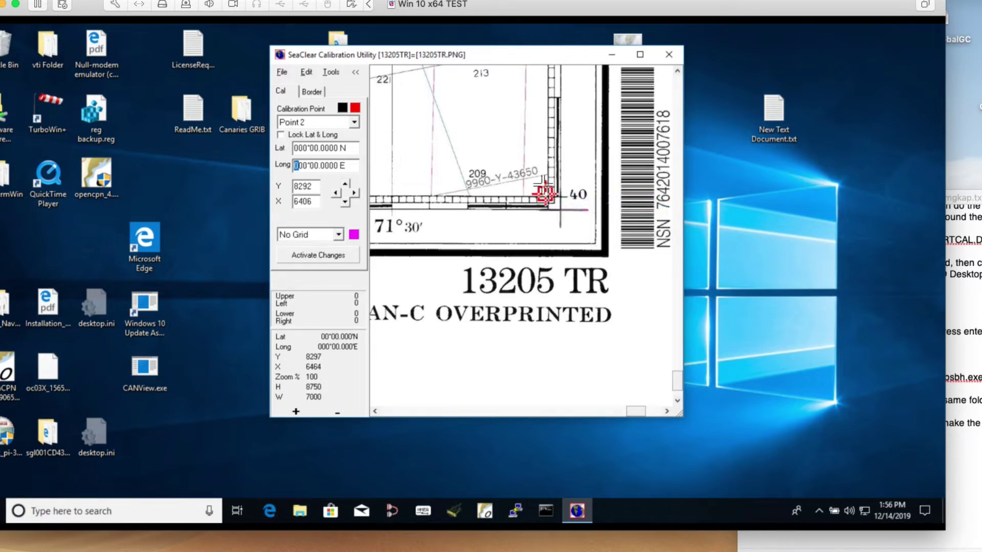
- Enter Point 2's latitude 040°40 N and longitude 071°28 W
{"action": "left_click", "coordinate": [295, 148]}
{"action": "left_click_drag", "start_coordinate": [296, 148], "coordinate": [303, 148]}
{"action": "type", "text": "040°40"}
{"action": "left_click", "coordinate": [295, 165]}
{"action": "type", "text": "071°"}
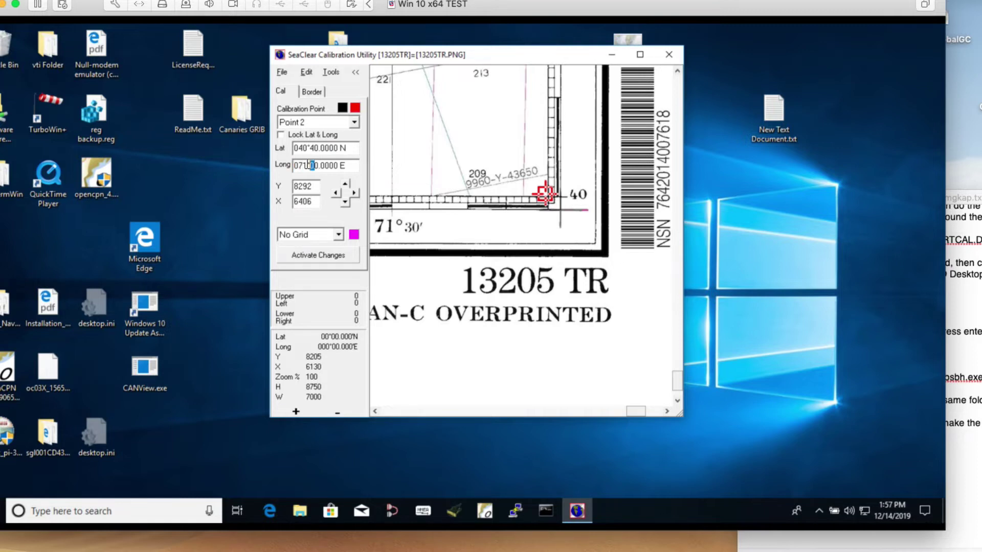
{"action": "type", "text": "28"}
{"action": "left_click", "coordinate": [348, 163]}
{"action": "type", "text": "W"}
- Set the border to the image, show the borderline, and save the calibration to CHARTCAL.DIR
{"action": "left_click", "coordinate": [313, 92]}
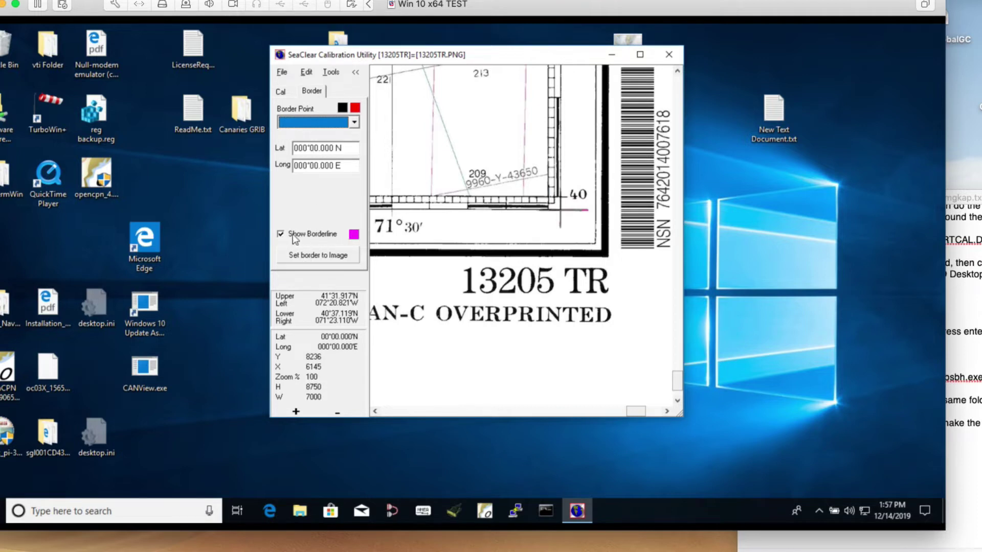
{"action": "left_click", "coordinate": [309, 260]}
{"action": "left_click", "coordinate": [318, 259]}
{"action": "left_click", "coordinate": [281, 235]}
{"action": "left_click", "coordinate": [280, 235]}
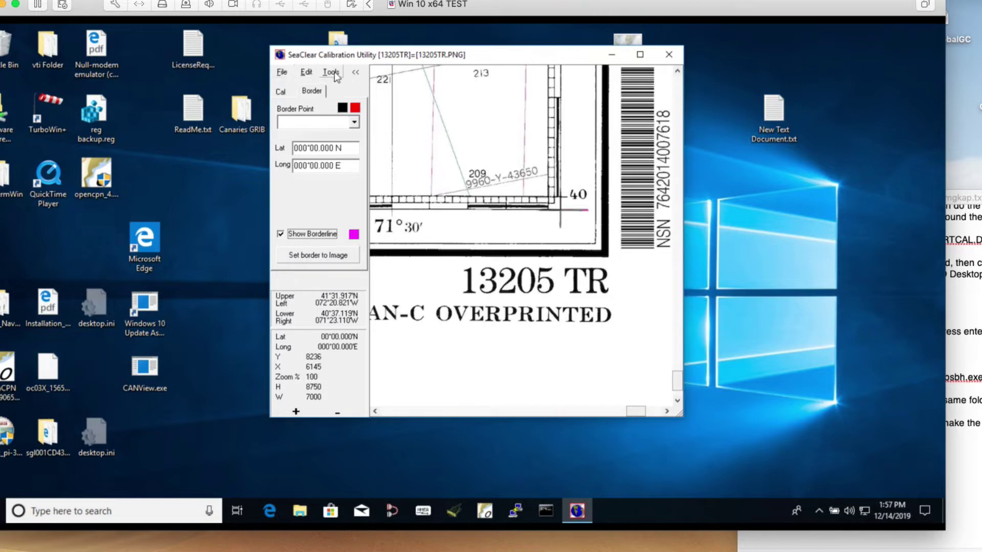
{"action": "left_click", "coordinate": [282, 73]}
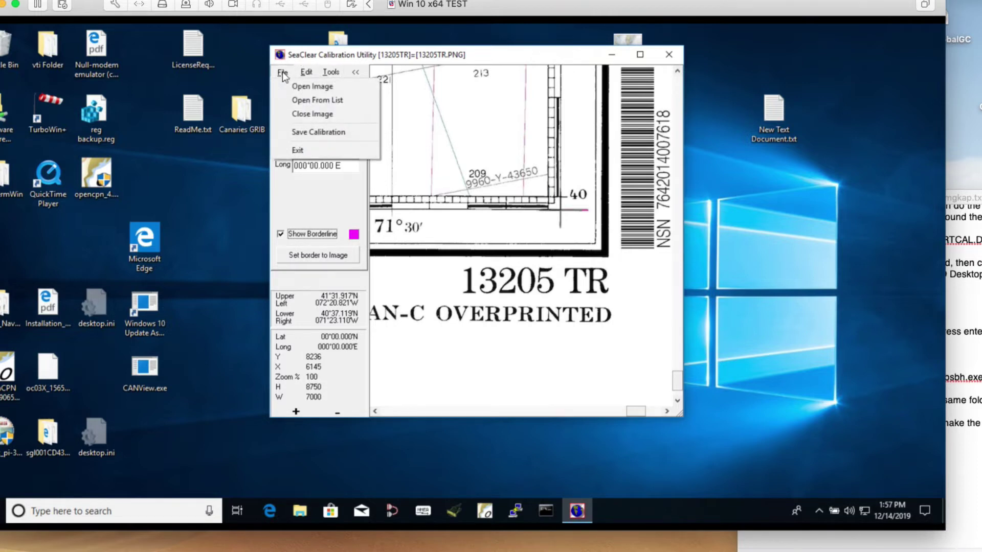
{"action": "left_click", "coordinate": [314, 133]}
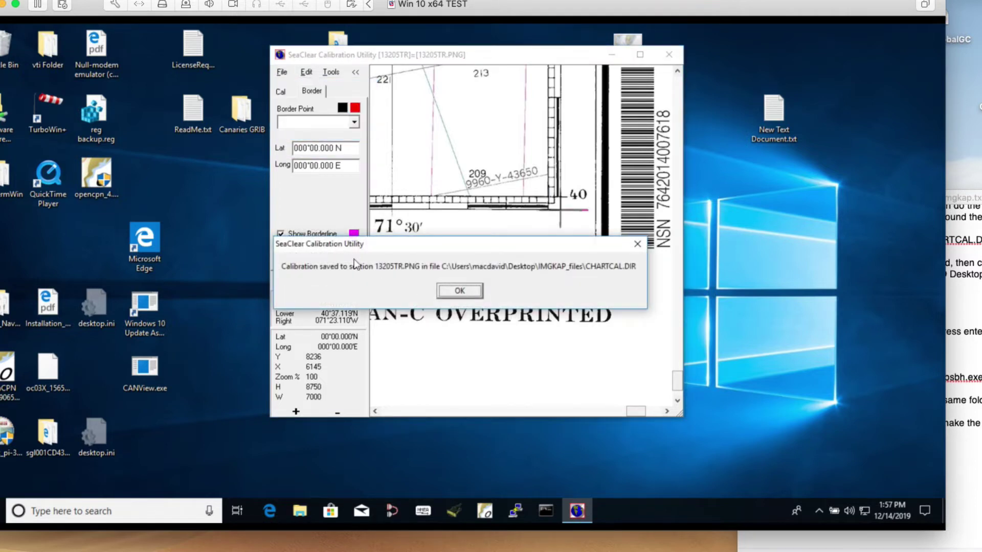
- Dismiss the calibration-saved message, open the desktop IMGKAP_files folder and select CHARTCAL.DIR
{"action": "left_click", "coordinate": [457, 294]}
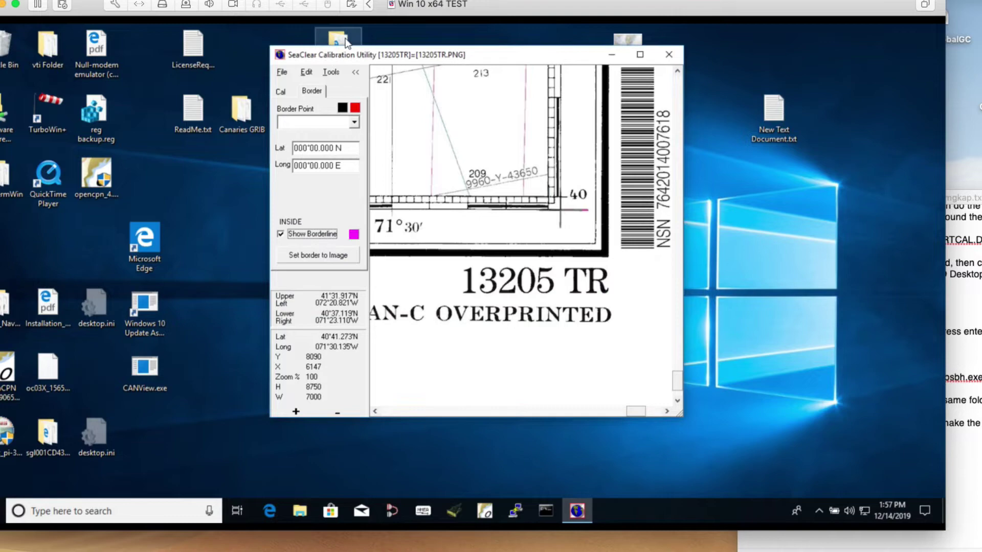
{"action": "left_click_drag", "start_coordinate": [347, 54], "coordinate": [798, 357]}
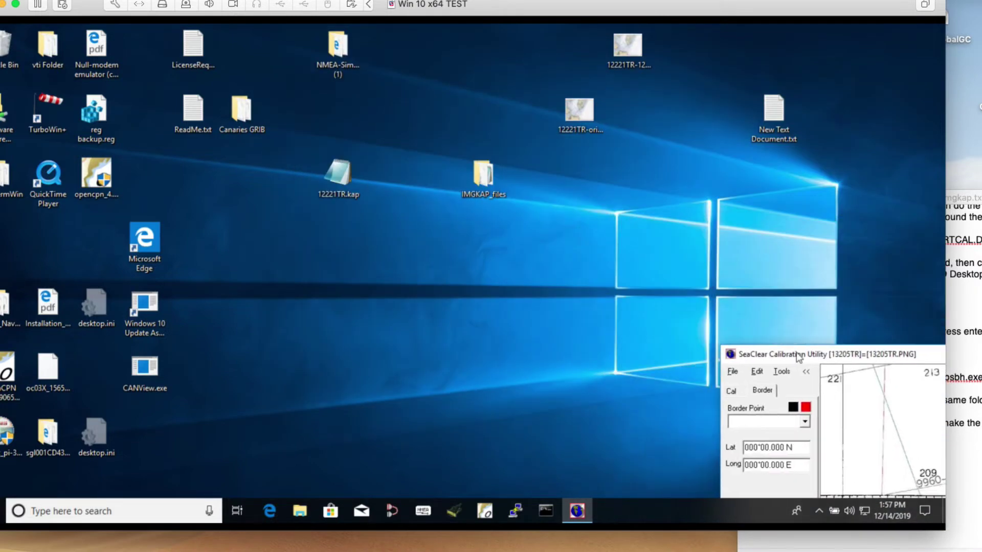
{"action": "left_click", "coordinate": [302, 513]}
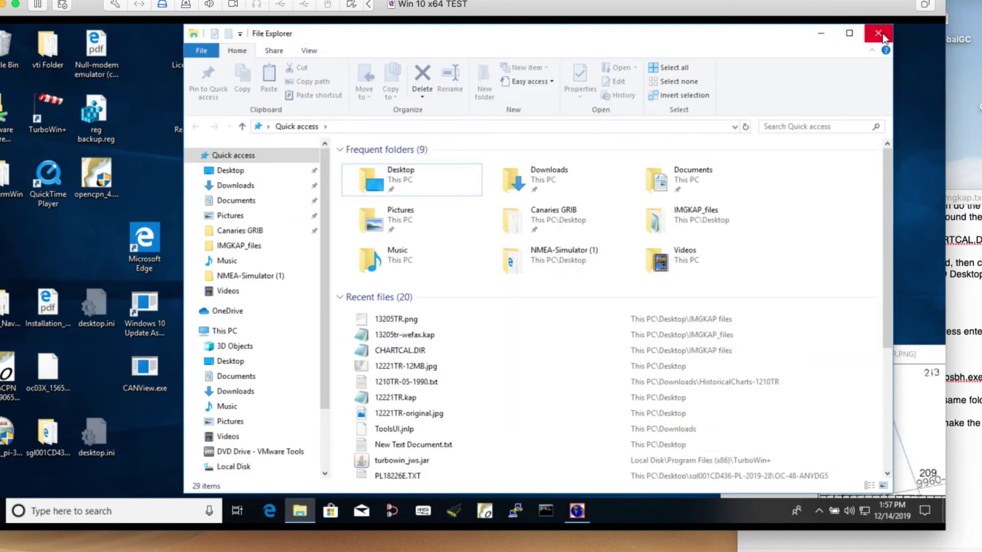
{"action": "left_click", "coordinate": [878, 34]}
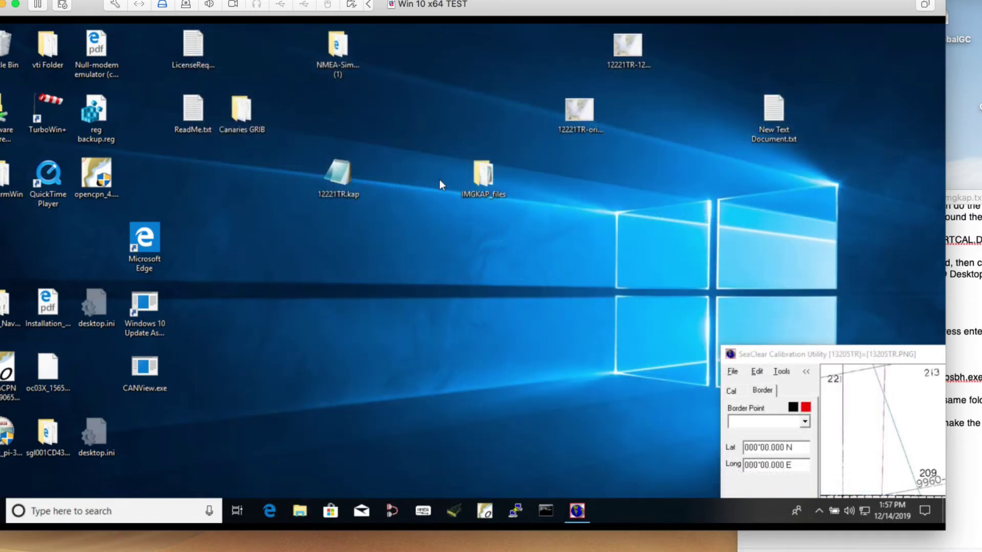
{"action": "double_click", "coordinate": [480, 176]}
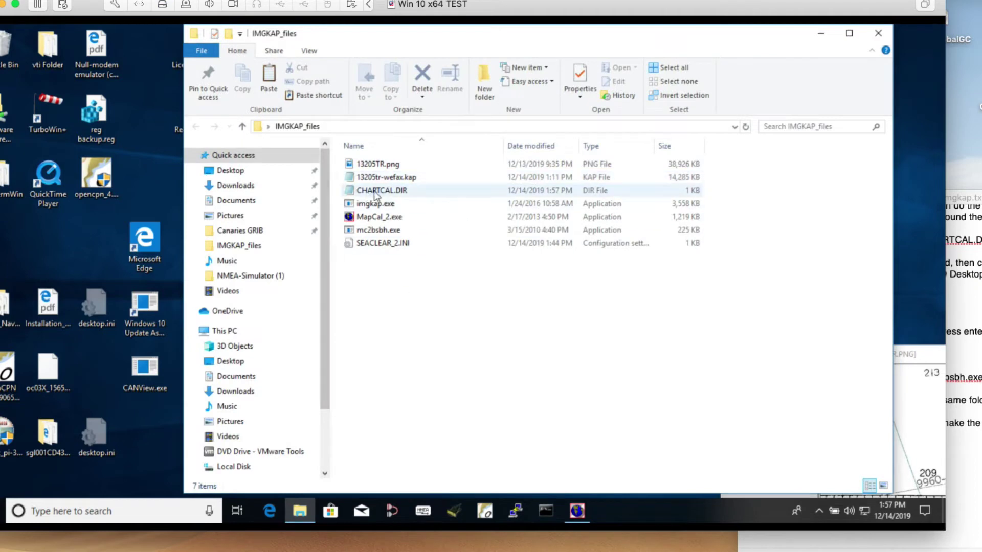
{"action": "left_click", "coordinate": [376, 193]}
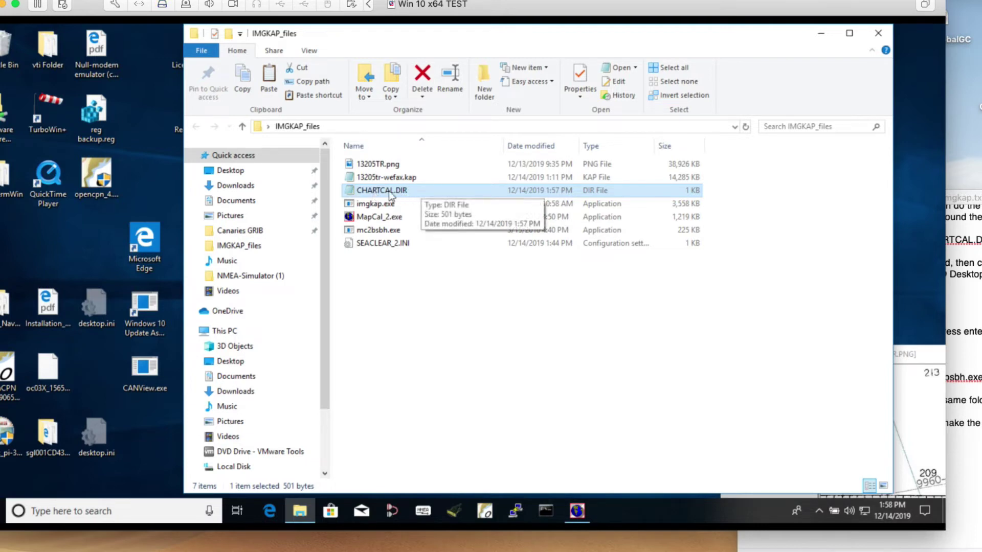
{"action": "right_click", "coordinate": [372, 191]}
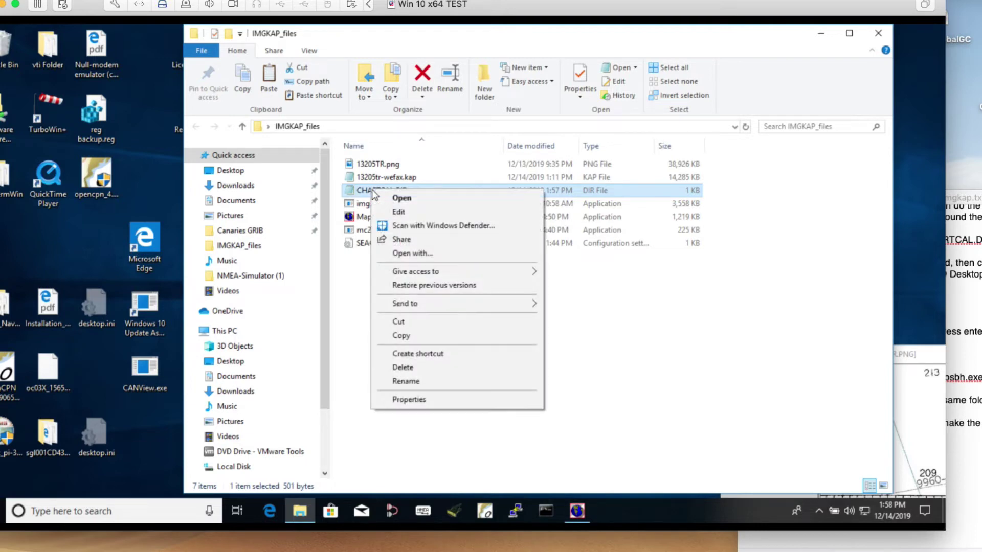
{"action": "left_click", "coordinate": [401, 199]}
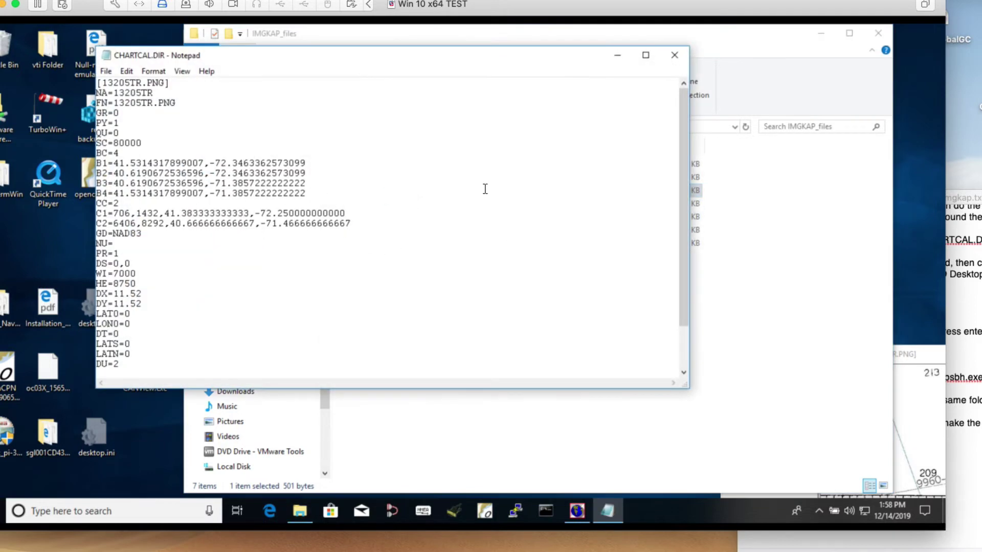
{"action": "left_click_drag", "start_coordinate": [311, 62], "coordinate": [531, 40]}
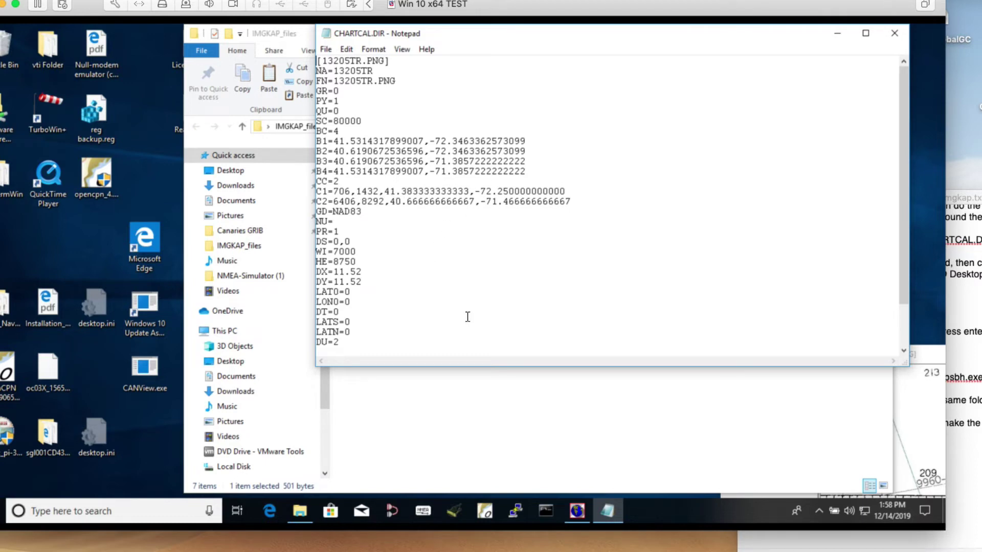
{"action": "left_click", "coordinate": [894, 34]}
{"action": "left_click", "coordinate": [424, 314]}
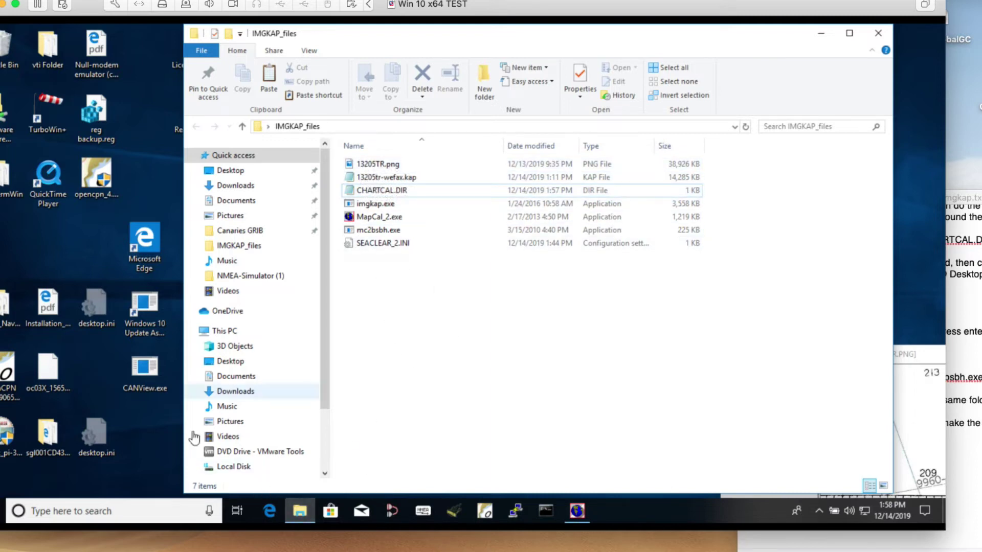
- Open Command Prompt and change into the Desktop\IMGKAP_files folder
{"action": "left_click", "coordinate": [64, 502]}
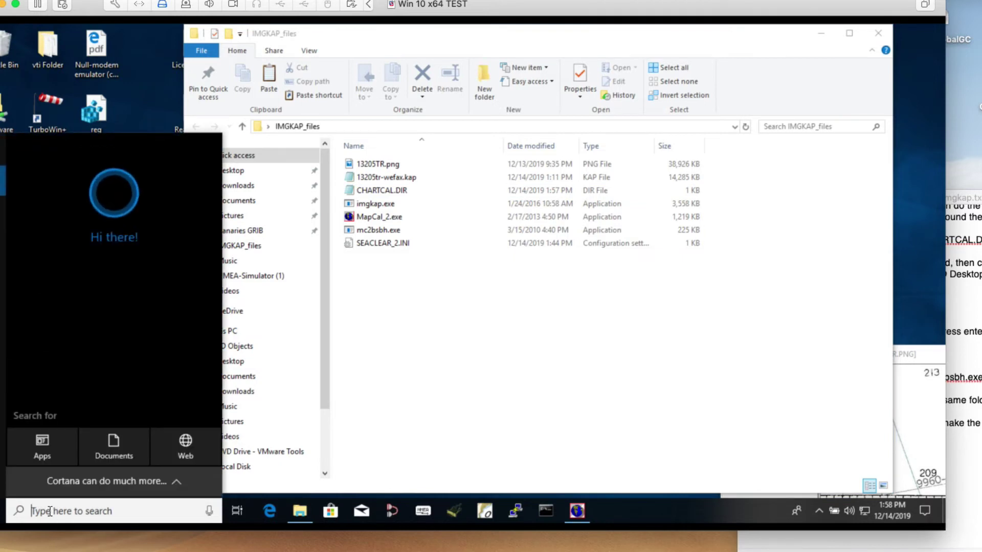
{"action": "type", "text": "cmd"}
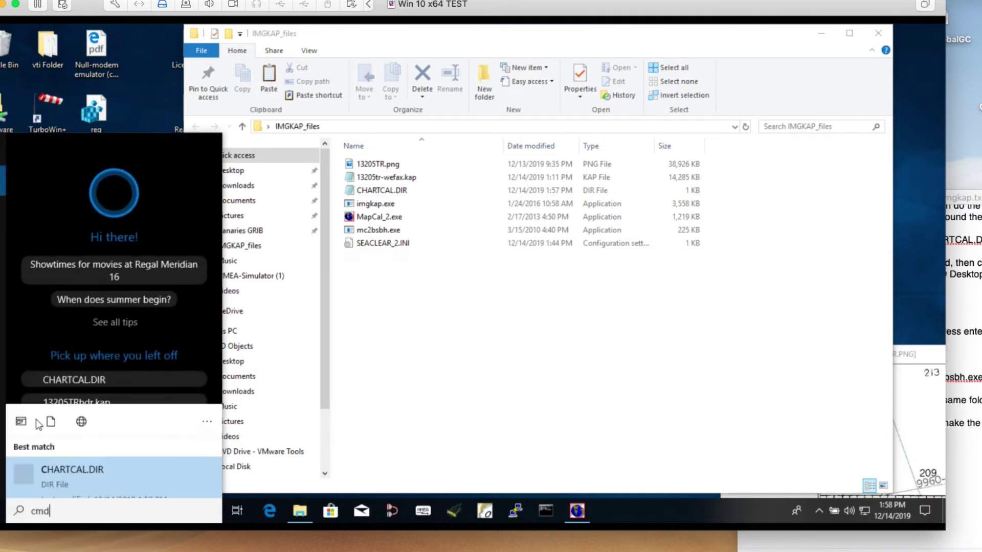
{"action": "left_click", "coordinate": [75, 199]}
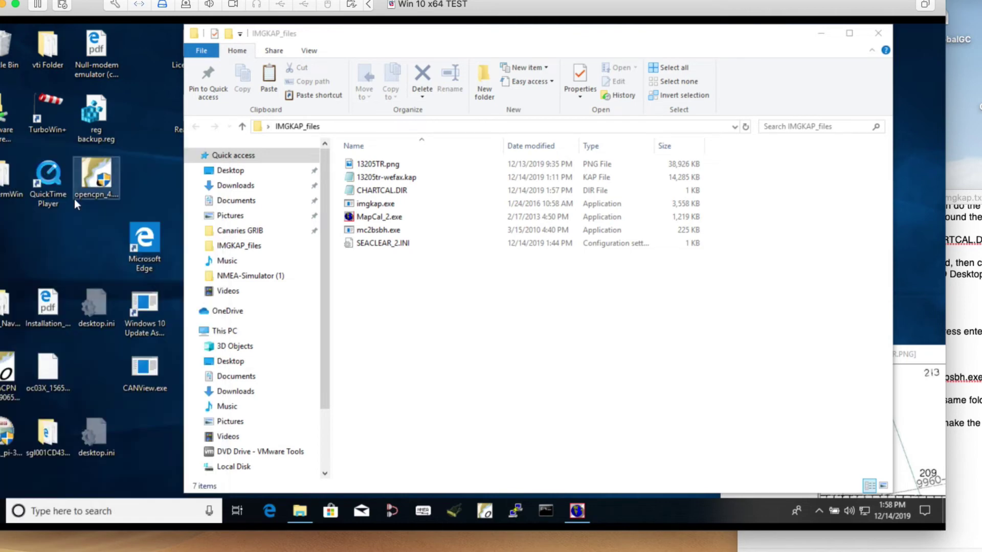
{"action": "left_click_drag", "start_coordinate": [302, 58], "coordinate": [571, 99]}
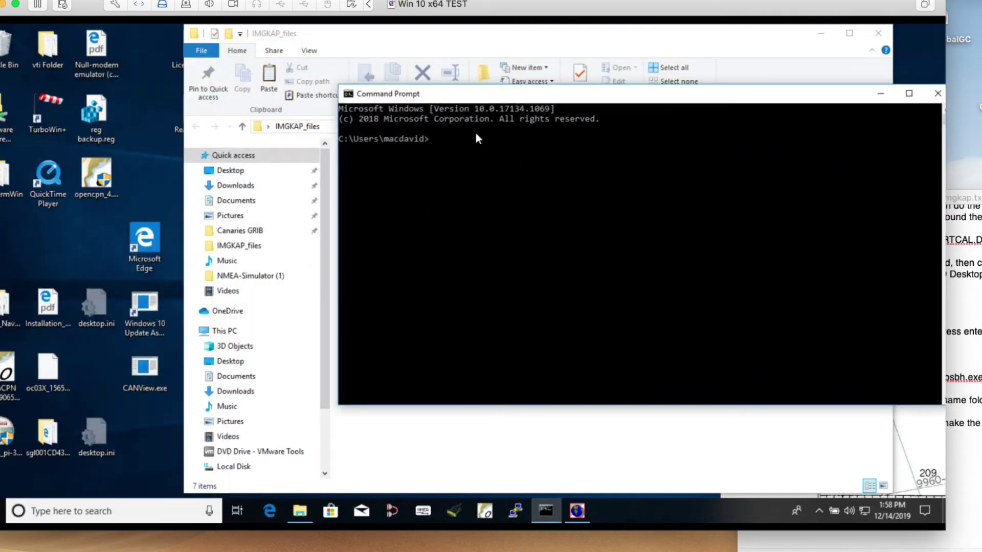
{"action": "type", "text": "cd"}
{"action": "type", "text": " Desktop"}
{"action": "key", "text": "Return"}
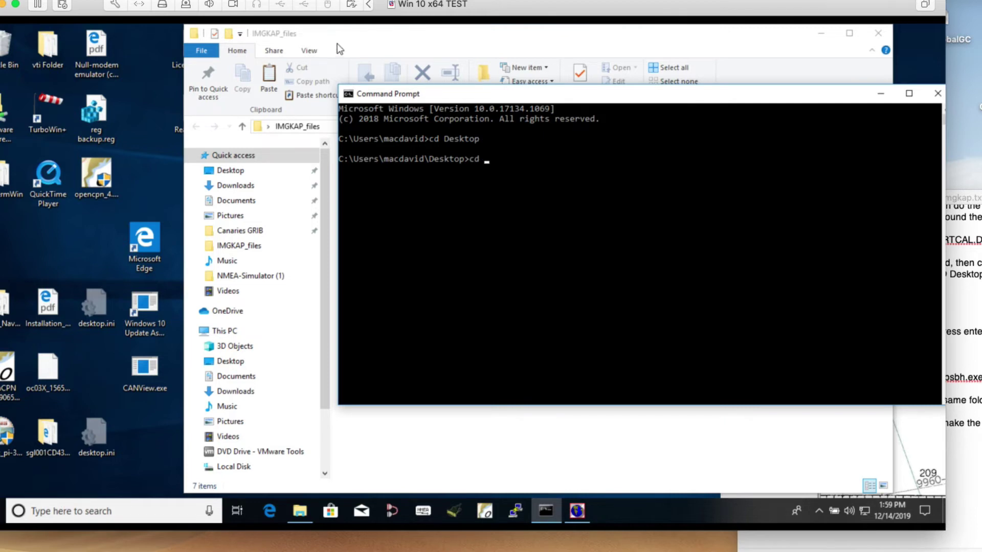
{"action": "left_click_drag", "start_coordinate": [462, 94], "coordinate": [361, 150]}
{"action": "type", "text": "cd IMGK"}
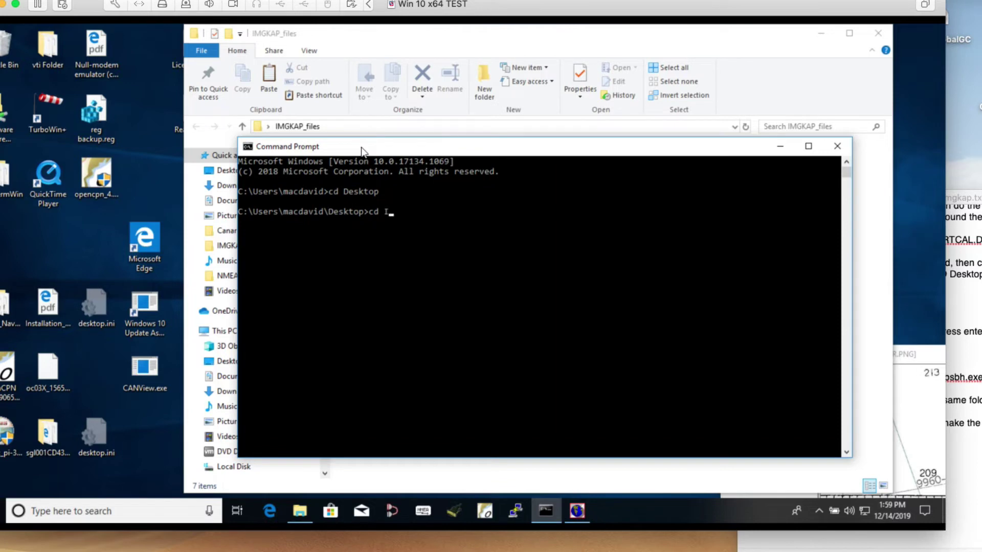
{"action": "key", "text": "Tab"}
{"action": "key", "text": "Return"}
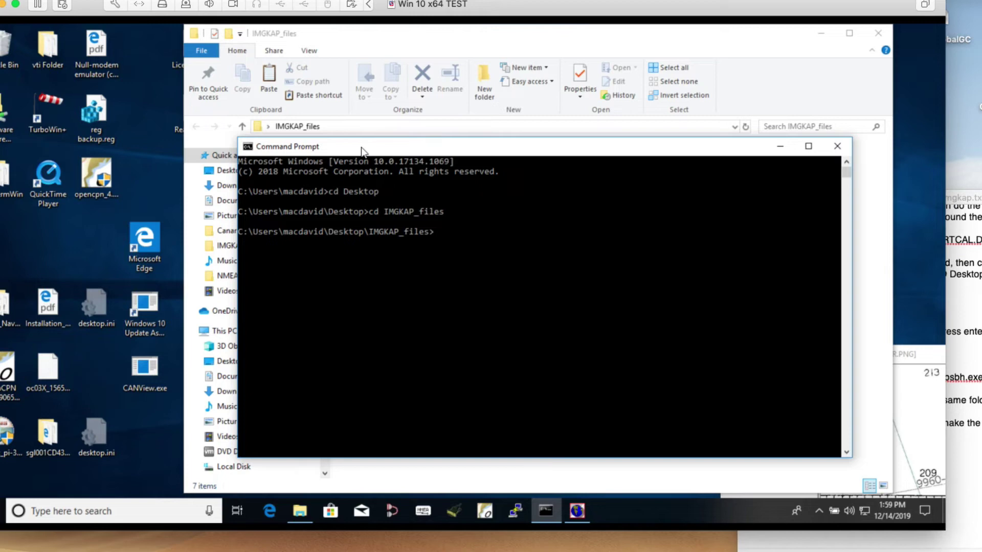
- Run mc2bsbh.exe CHARTCAL.DIR to generate the 13205TR.hdr header
{"action": "left_click_drag", "start_coordinate": [370, 150], "coordinate": [415, 248]}
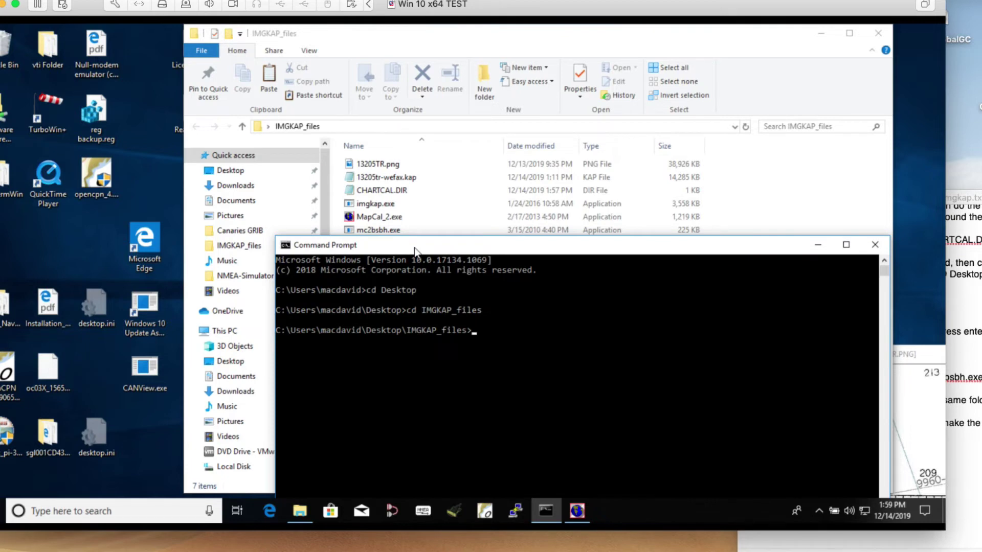
{"action": "type", "text": "mc2"}
{"action": "key", "text": "Tab"}
{"action": "type", "text": "CHAR"}
{"action": "key", "text": "Tab"}
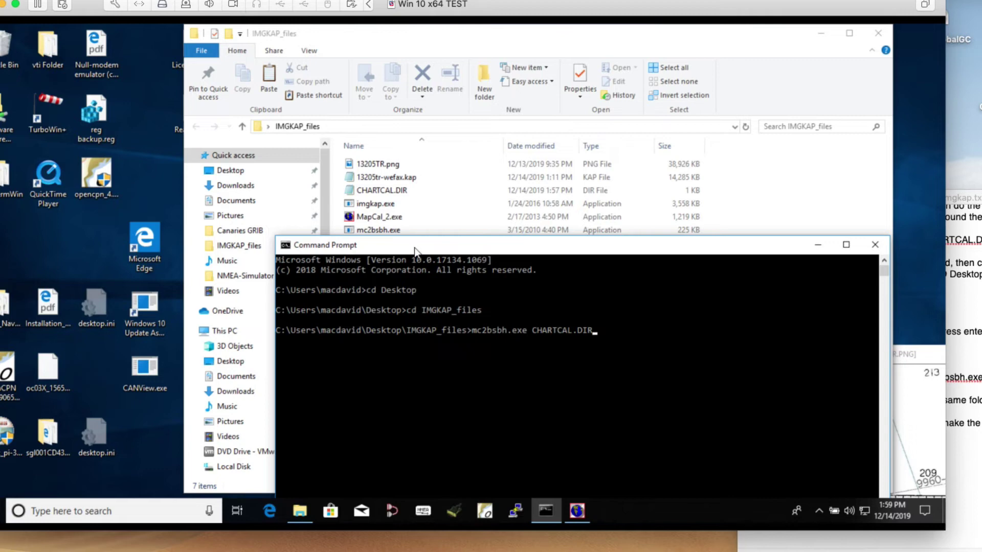
{"action": "key", "text": "Return"}
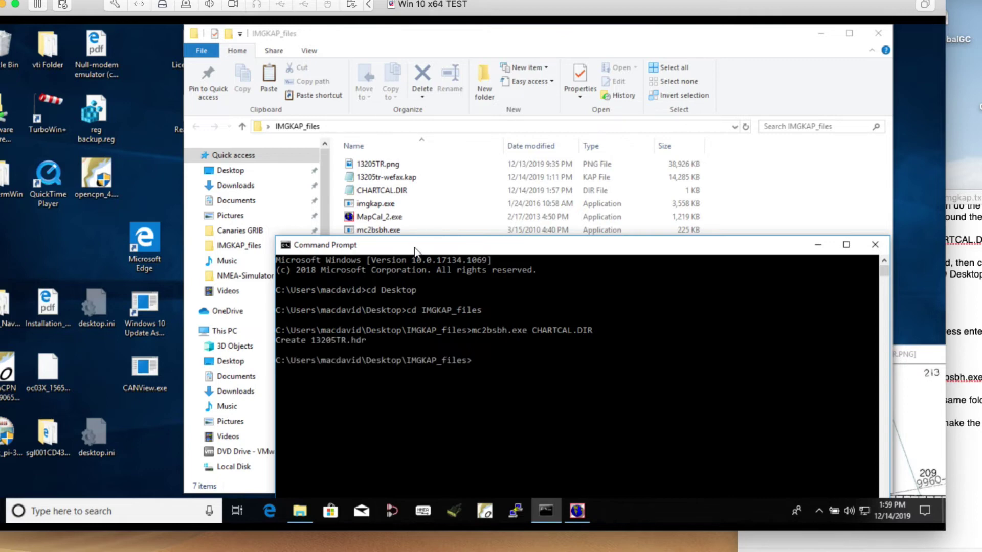
{"action": "mouse_move", "coordinate": [415, 247]}
{"action": "left_mouse_down"}
{"action": "mouse_move", "coordinate": [415, 319]}
{"action": "mouse_move", "coordinate": [417, 264]}
{"action": "left_mouse_up"}
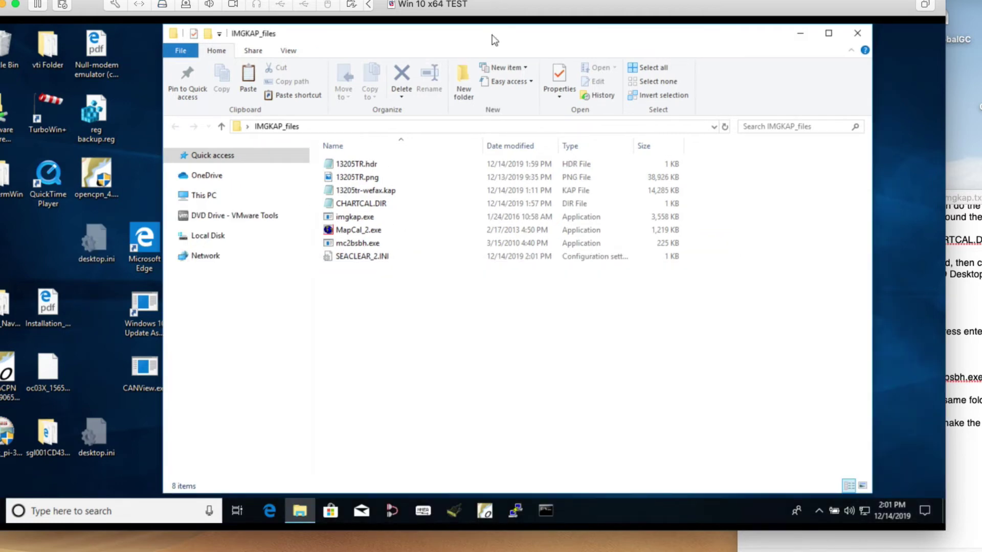
- View 13205TR.hdr in Notepad to check its REF and PLY points, then close it
{"action": "left_click", "coordinate": [348, 167]}
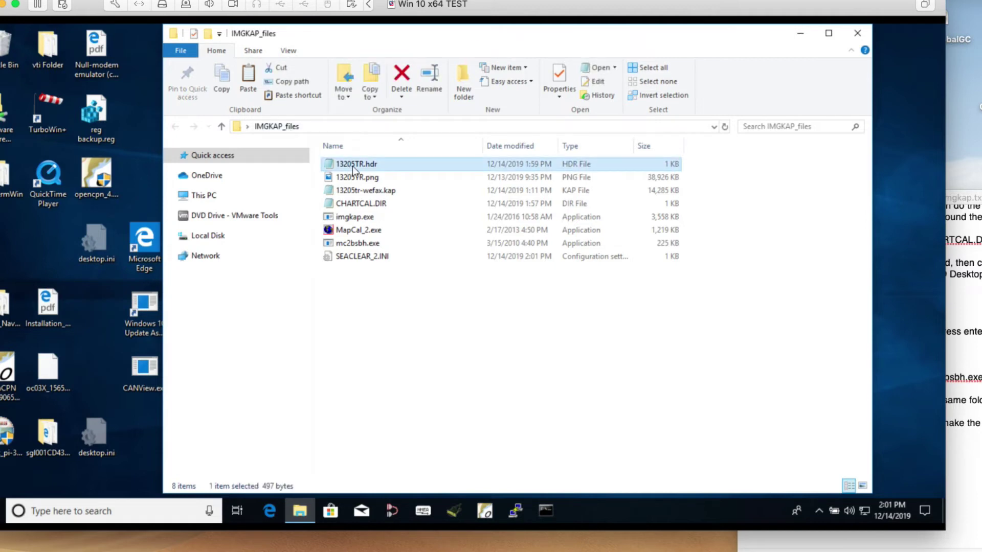
{"action": "right_click", "coordinate": [356, 164]}
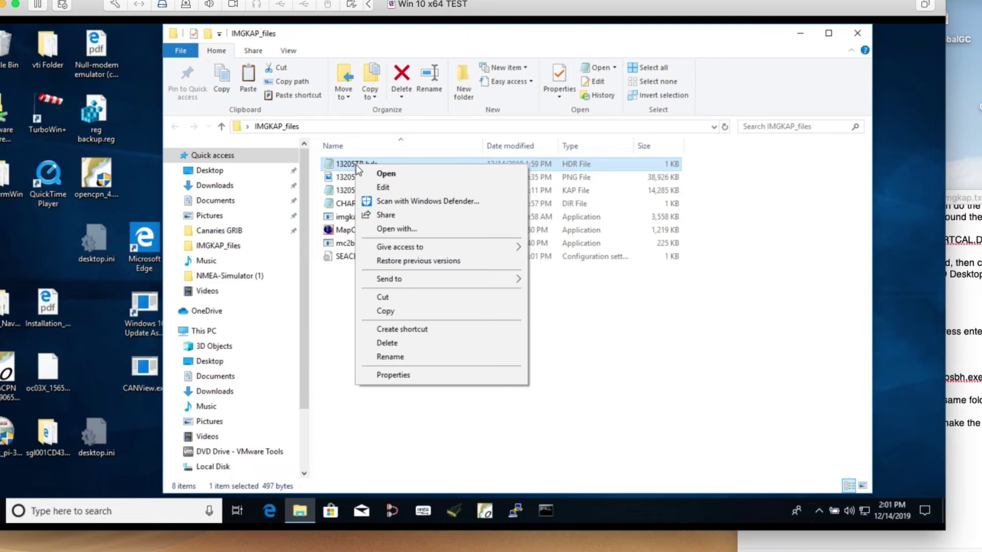
{"action": "left_click", "coordinate": [391, 175]}
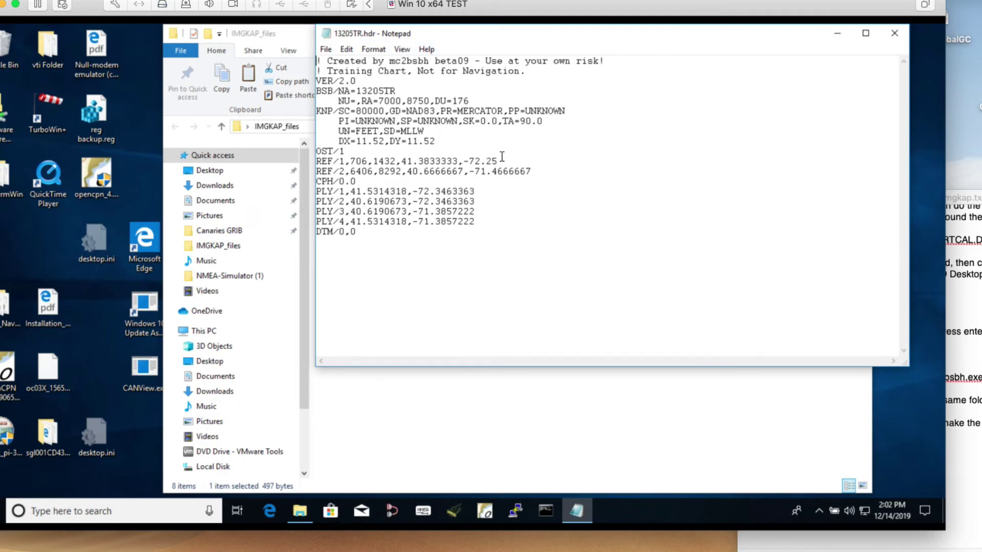
{"action": "left_click", "coordinate": [893, 38]}
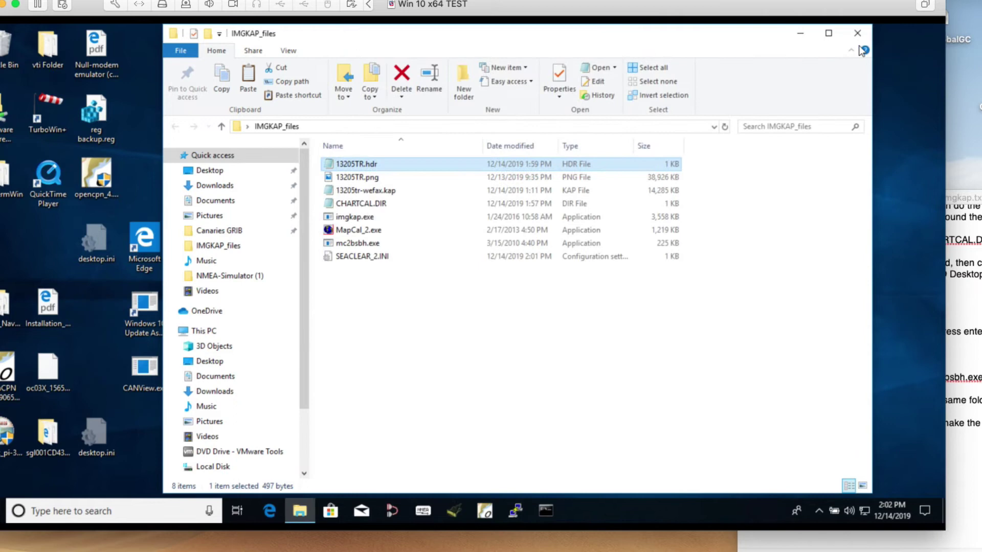
{"action": "left_click", "coordinate": [413, 306]}
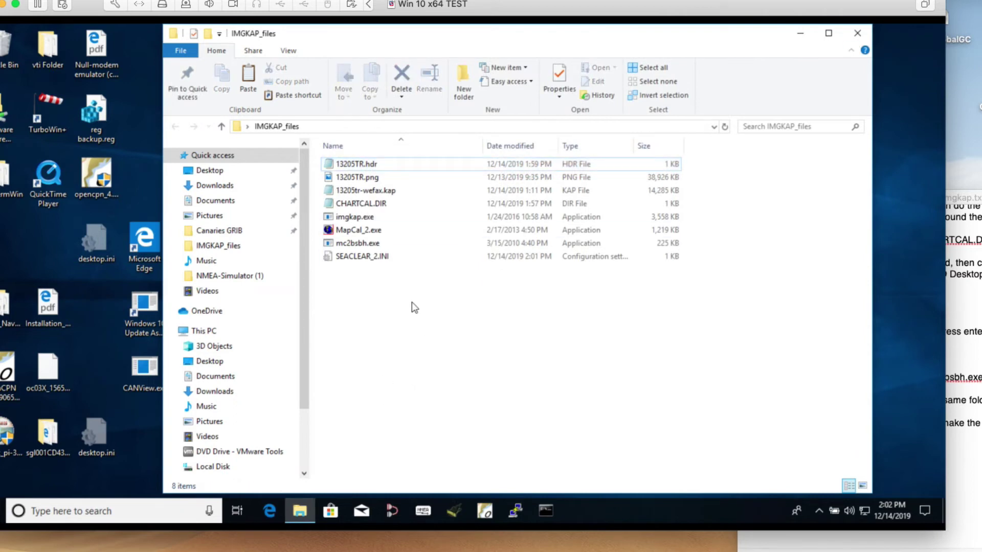
- Copy and paste 13205TR.hdr to make a duplicate in IMGKAP_files
{"action": "left_click", "coordinate": [352, 165]}
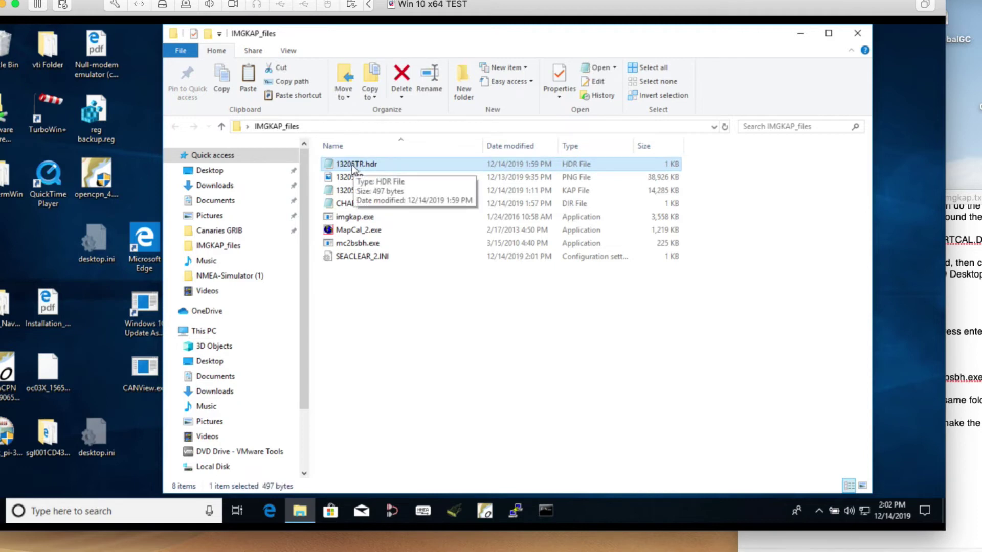
{"action": "right_click", "coordinate": [353, 164]}
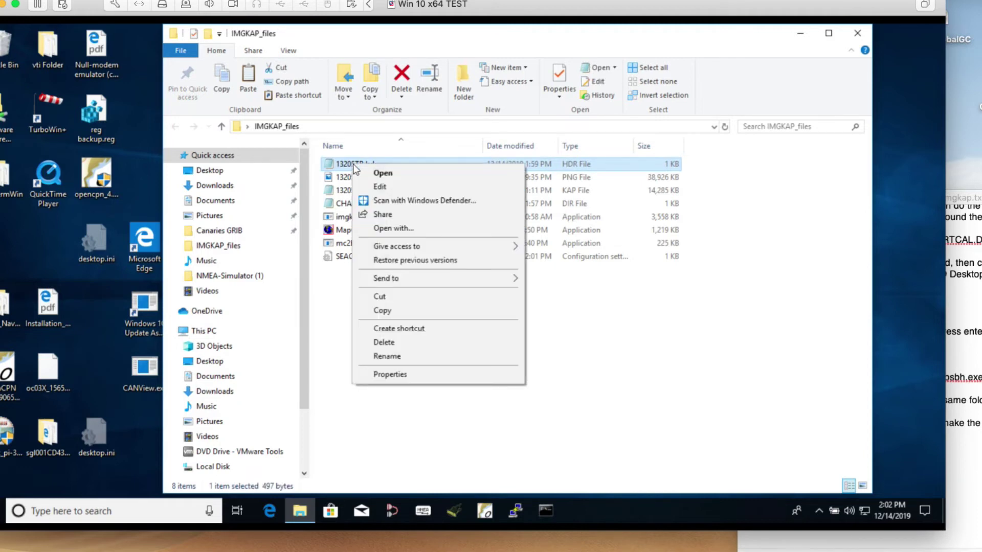
{"action": "left_click", "coordinate": [388, 311]}
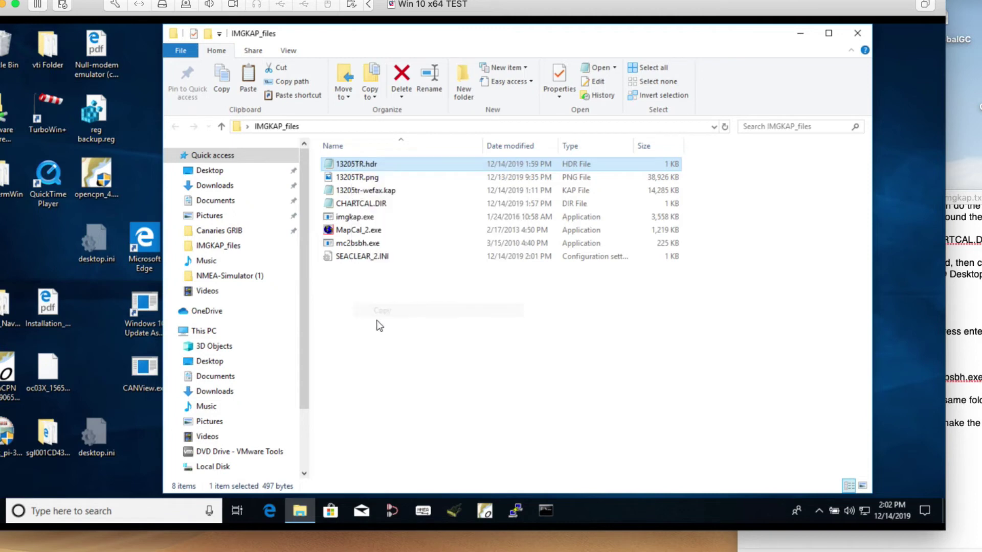
{"action": "right_click", "coordinate": [358, 277]}
{"action": "left_click", "coordinate": [390, 364]}
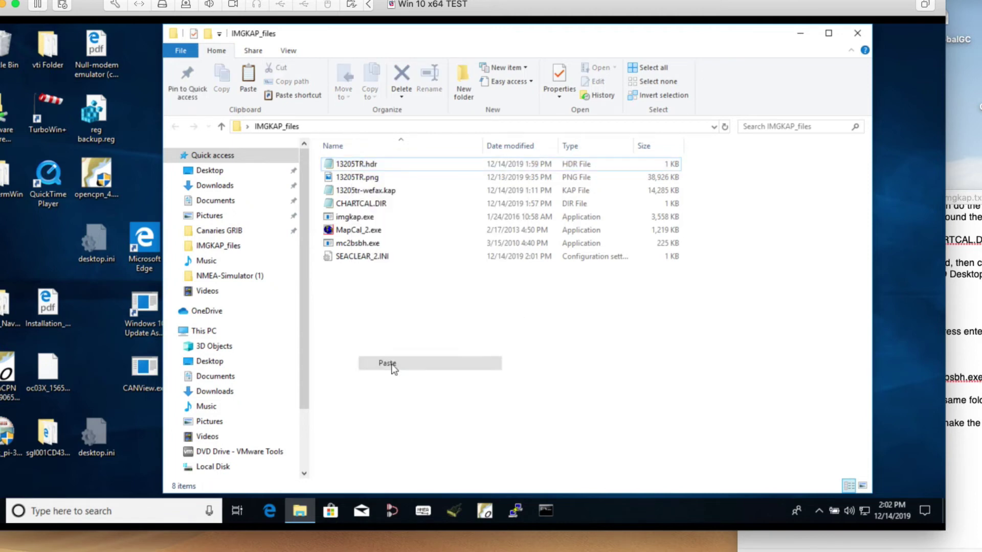
- Rename the duplicate to 13205TRhdr.kap and accept the extension change
{"action": "right_click", "coordinate": [367, 271]}
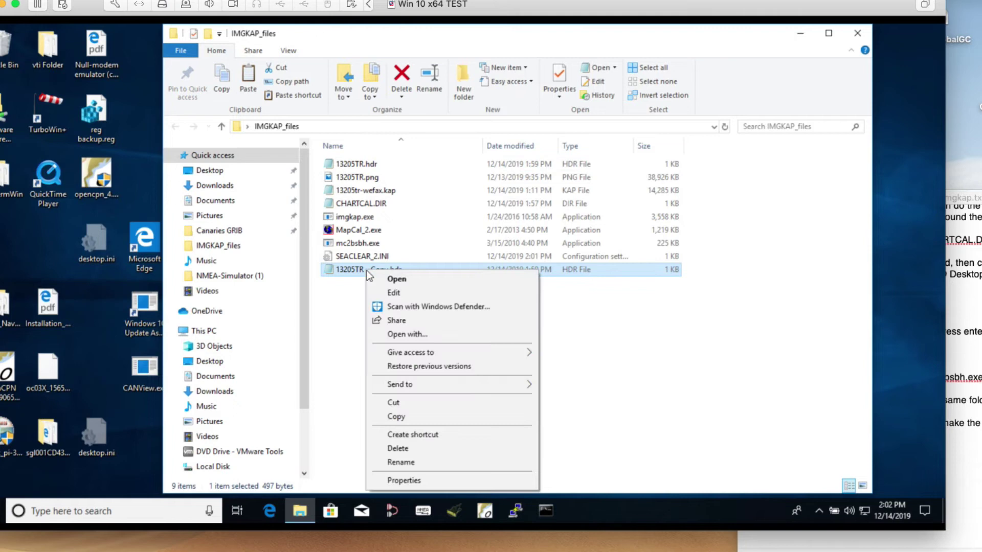
{"action": "left_click", "coordinate": [401, 463]}
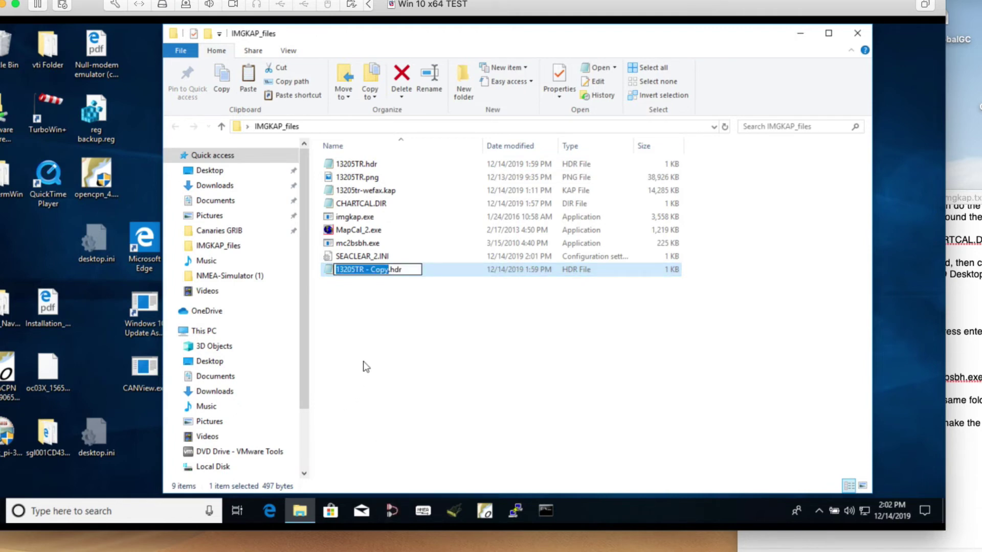
{"action": "left_click", "coordinate": [365, 266]}
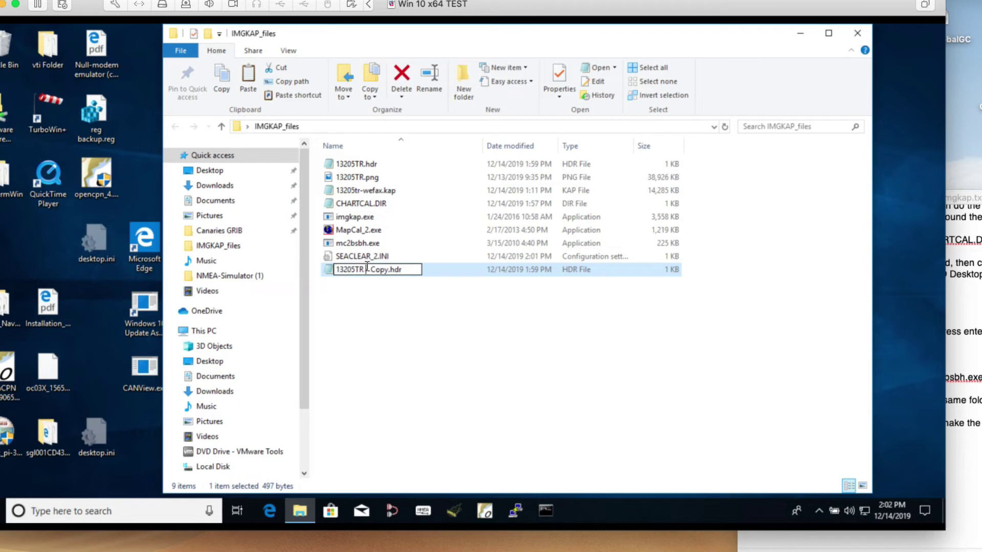
{"action": "left_click_drag", "start_coordinate": [364, 269], "coordinate": [410, 270]}
{"action": "key", "text": "BackSpace"}
{"action": "type", "text": "hr"}
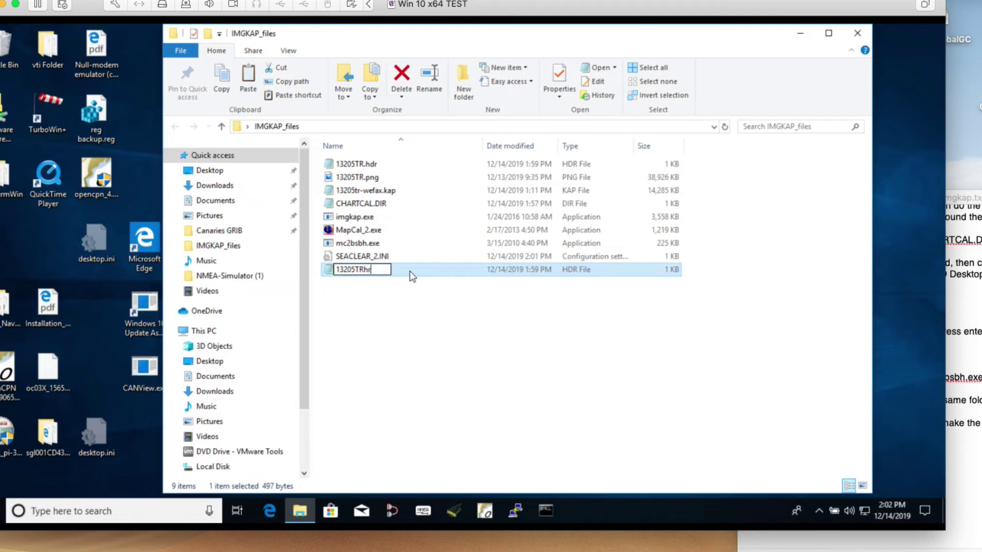
{"action": "key", "text": "BackSpace"}
{"action": "type", "text": "dr.kap"}
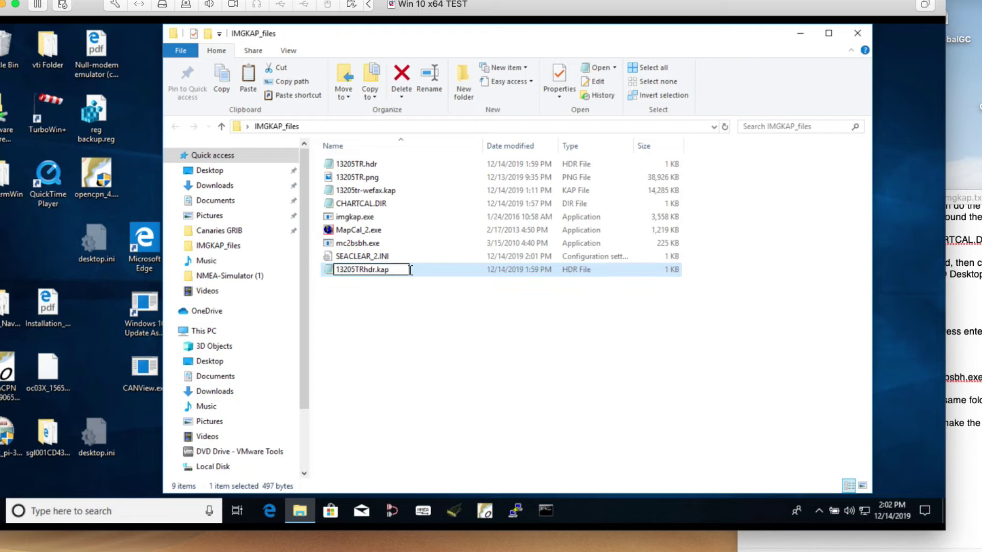
{"action": "key", "text": "Return"}
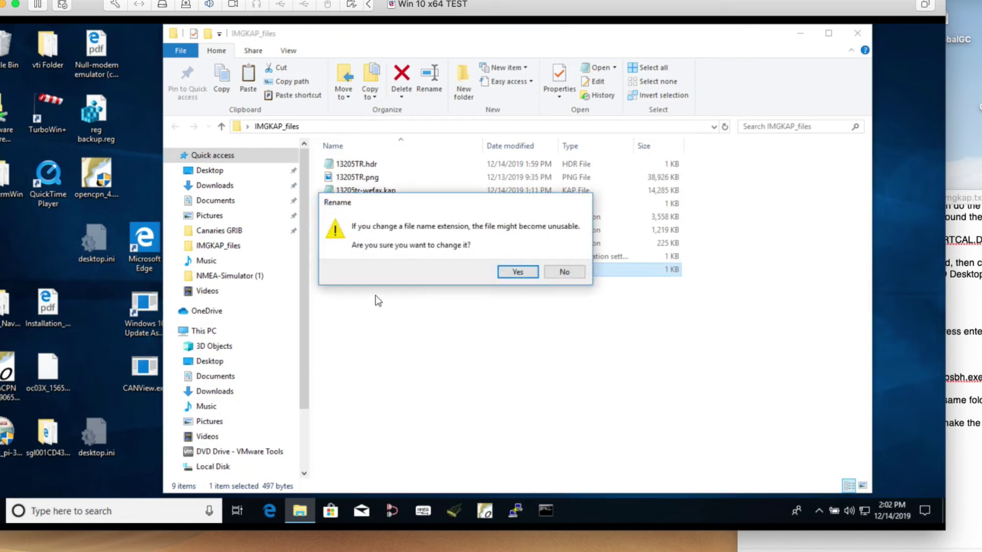
{"action": "left_click", "coordinate": [518, 272]}
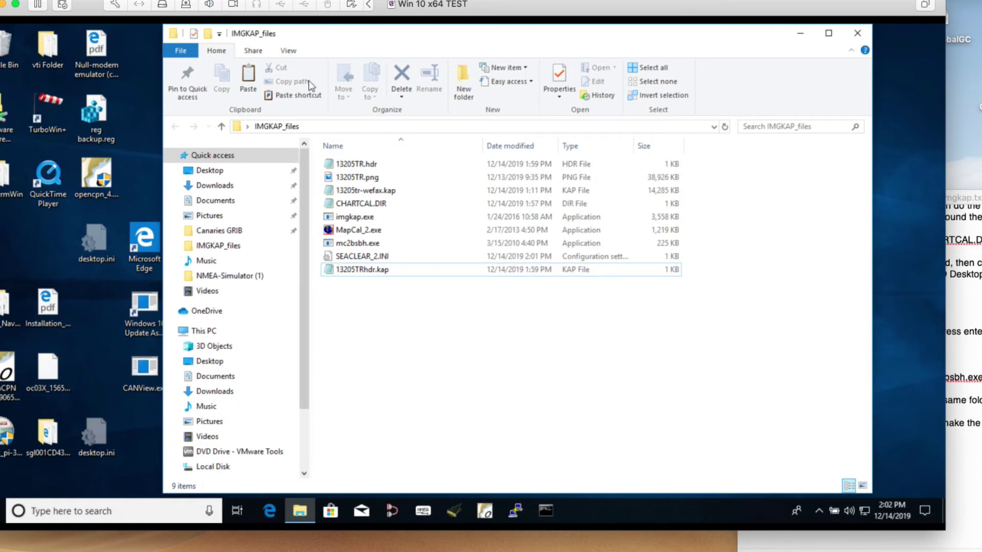
- Open a new Command Prompt and cd into Desktop\IMGKAP_files using Tab completion
{"action": "mouse_move", "coordinate": [356, 42]}
{"action": "left_mouse_down"}
{"action": "mouse_move", "coordinate": [522, 37]}
{"action": "mouse_move", "coordinate": [373, 45]}
{"action": "left_mouse_up"}
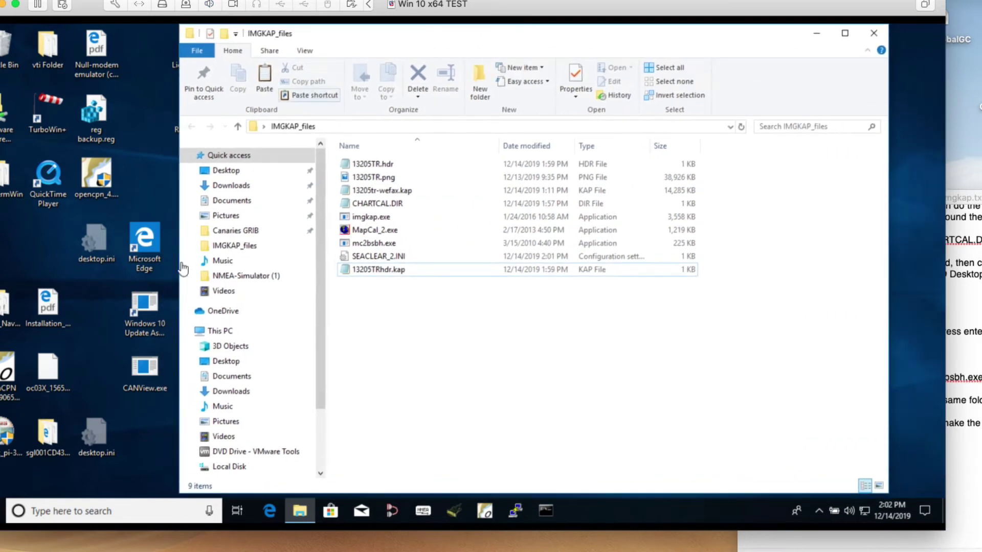
{"action": "left_click", "coordinate": [67, 514]}
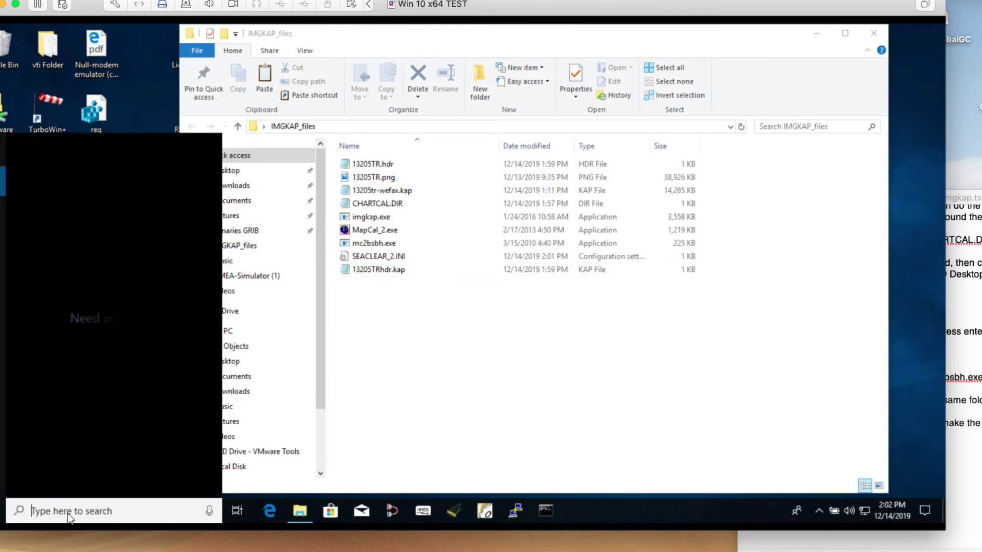
{"action": "left_click", "coordinate": [547, 512]}
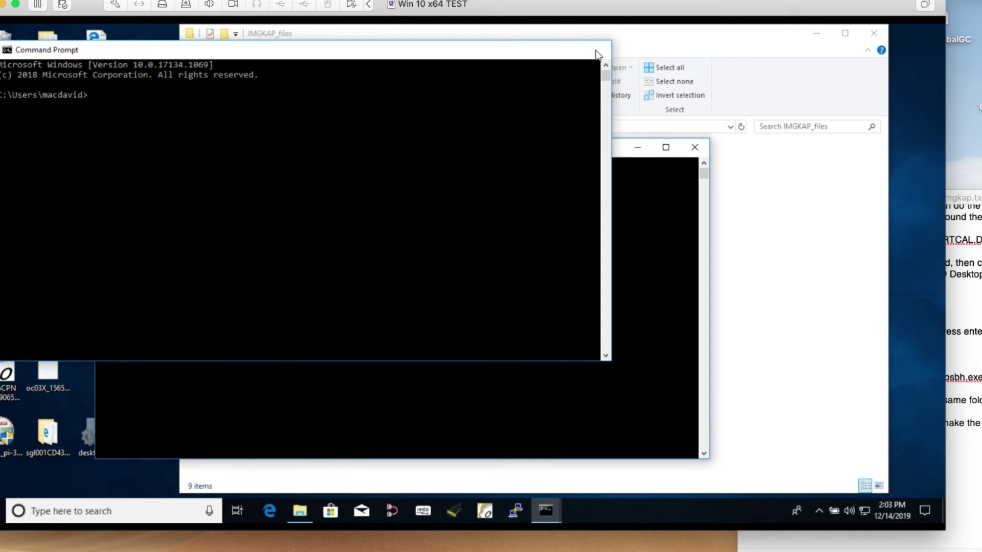
{"action": "left_click_drag", "start_coordinate": [500, 149], "coordinate": [667, 126]}
{"action": "type", "text": "cd "}
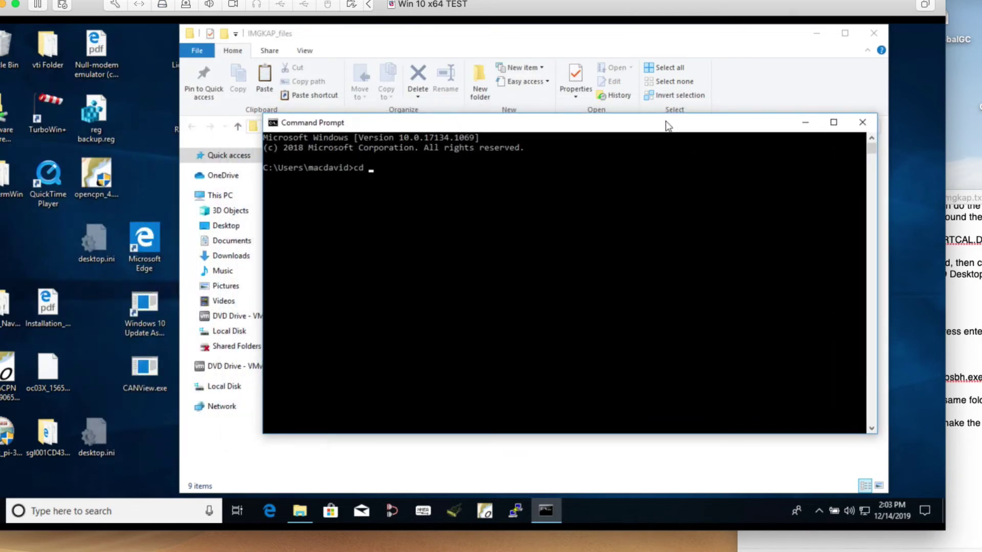
{"action": "type", "text": "Desktop"}
{"action": "key", "text": "Return"}
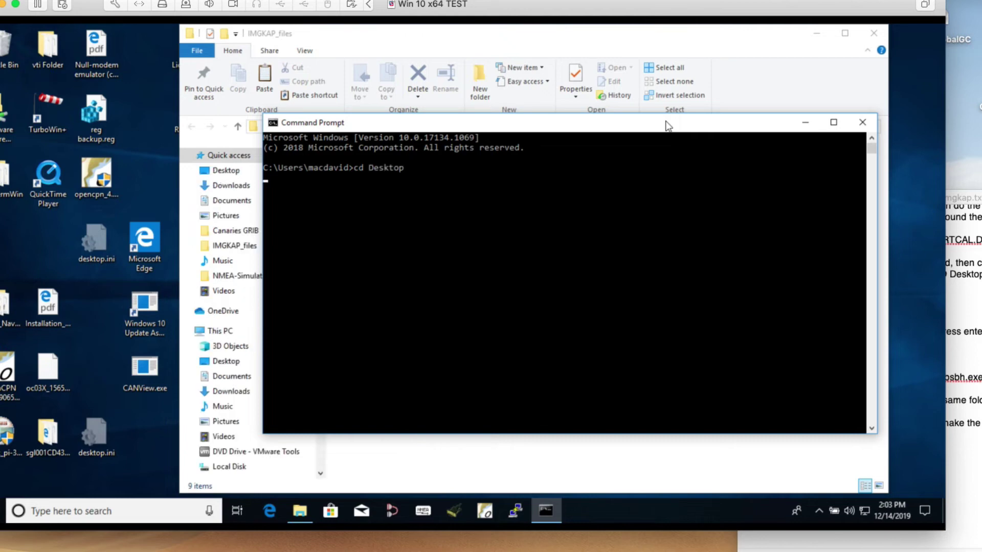
{"action": "type", "text": "cd im"}
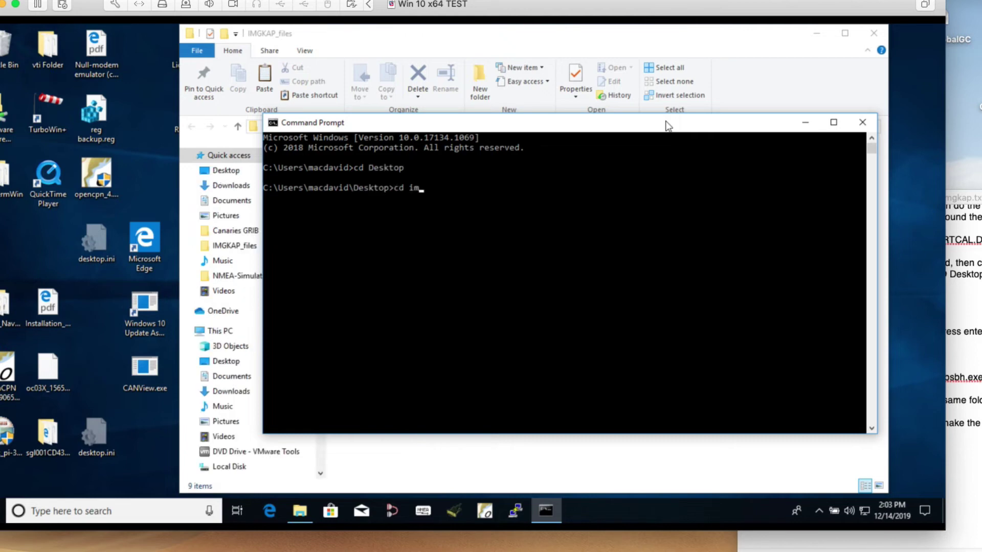
{"action": "key", "text": "Tab"}
{"action": "key", "text": "Return"}
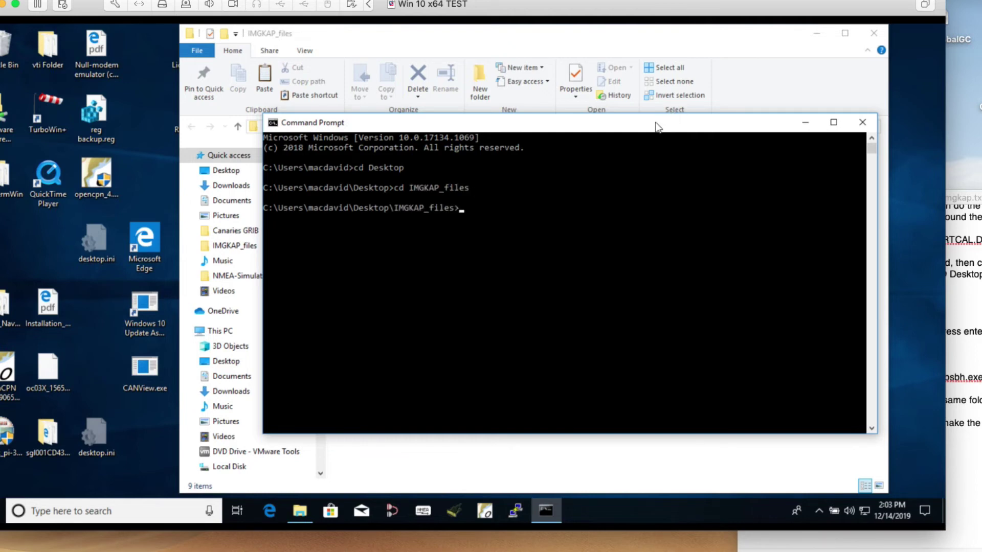
- Run imgkap.exe 13205TR.png 13205TRhdr.kap to produce the 13205TR.kap chart
{"action": "left_click_drag", "start_coordinate": [636, 125], "coordinate": [643, 290]}
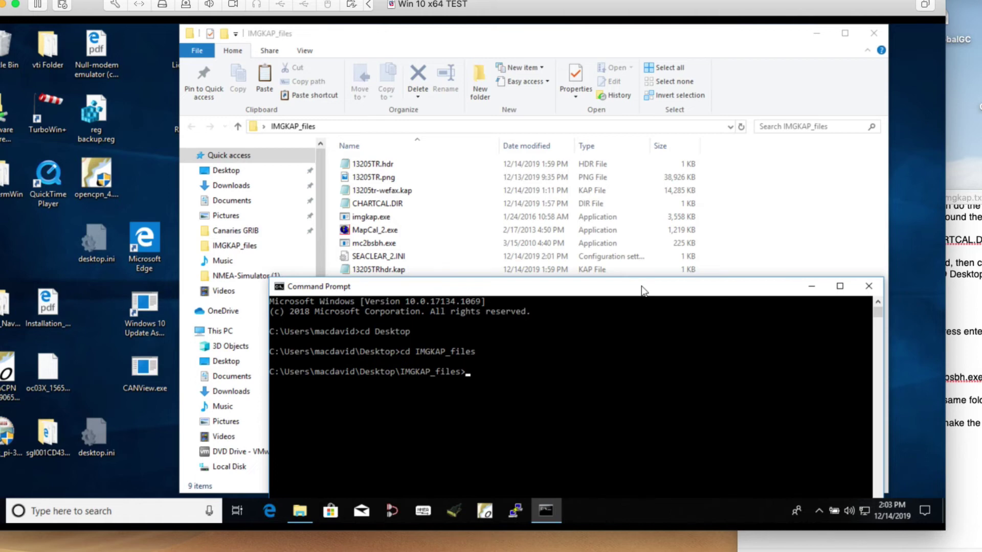
{"action": "type", "text": "img"}
{"action": "key", "text": "Tab"}
{"action": "type", "text": "132"}
{"action": "key", "text": "Tab"}
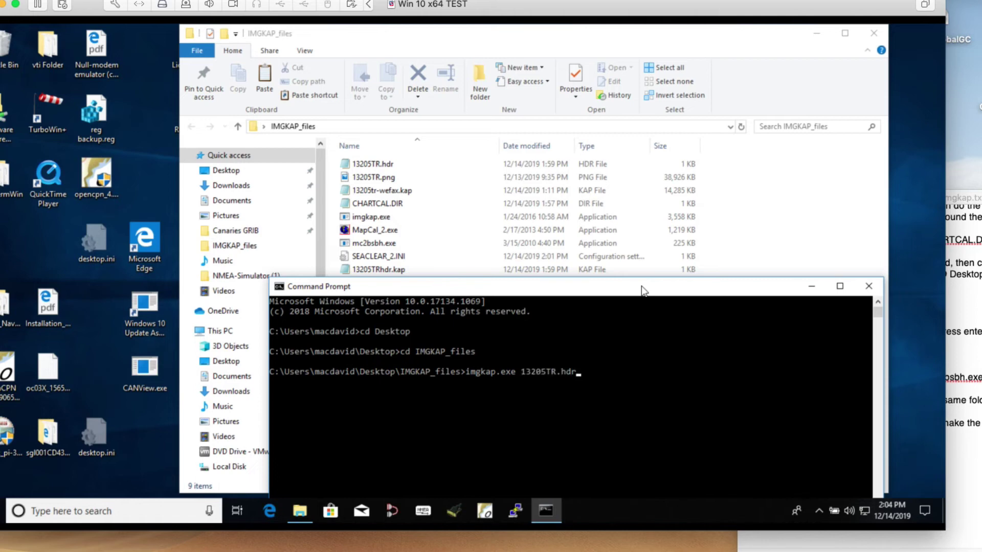
{"action": "key", "text": "BackSpace"}
{"action": "key", "text": "BackSpace"}
{"action": "key", "text": "BackSpace"}
{"action": "type", "text": "png"}
{"action": "type", "text": "13205TR.hdr"}
{"action": "key", "text": "BackSpace"}
{"action": "key", "text": "BackSpace"}
{"action": "type", "text": ".kap"}
{"action": "mouse_move", "coordinate": [594, 288]}
{"action": "left_mouse_down"}
{"action": "mouse_move", "coordinate": [574, 294]}
{"action": "mouse_move", "coordinate": [583, 285]}
{"action": "left_mouse_up"}
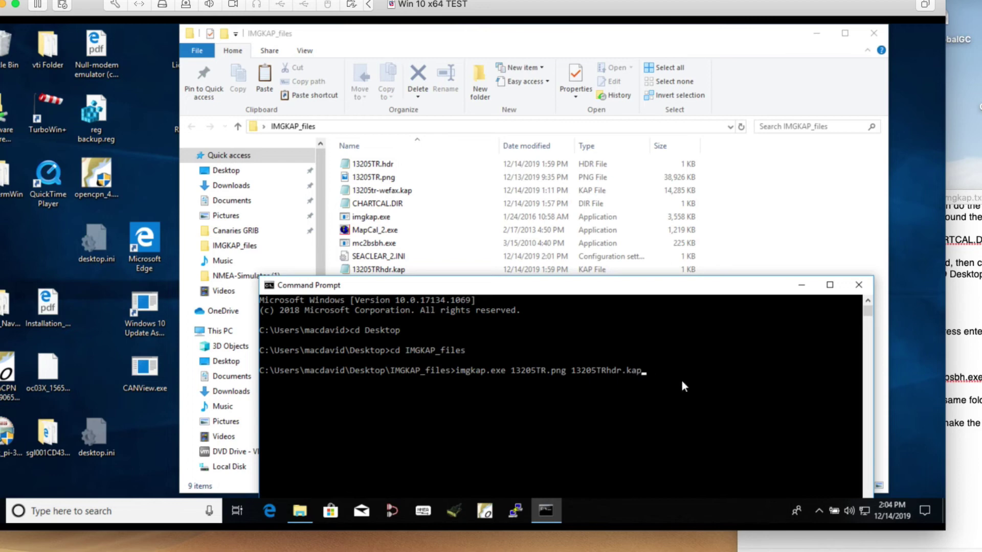
{"action": "key", "text": "Return"}
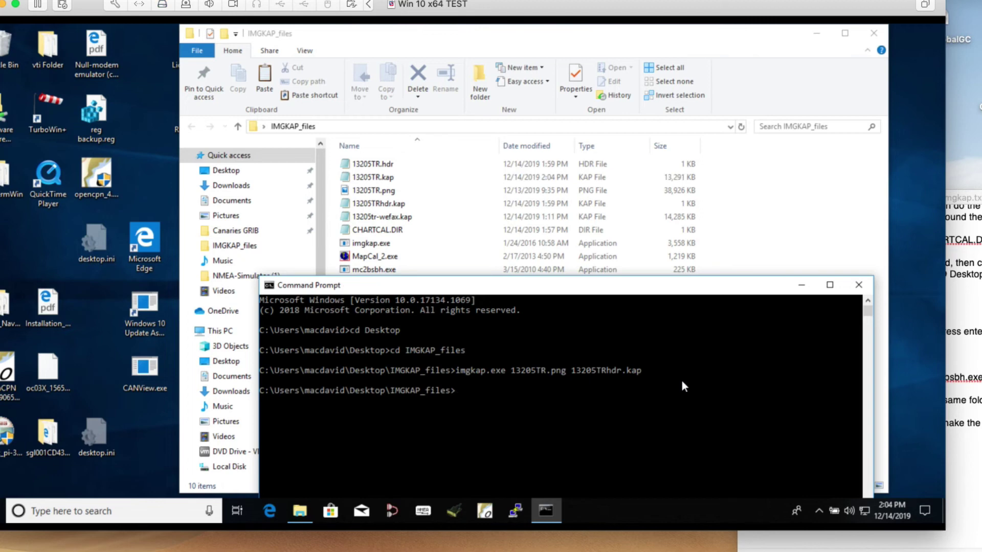
- Open the new 13205TR.kap from IMGKAP_files in Notepad
{"action": "left_click_drag", "start_coordinate": [505, 289], "coordinate": [549, 408]}
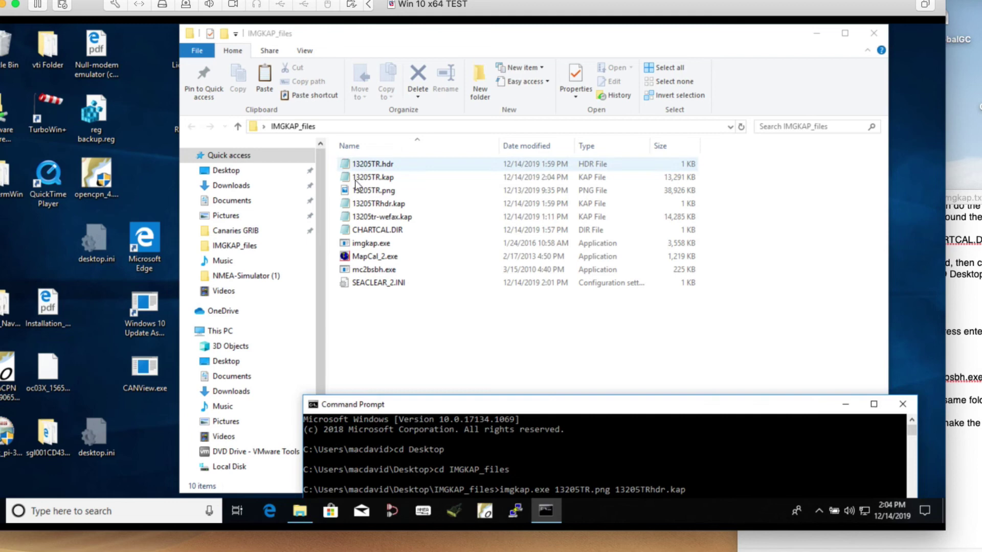
{"action": "left_click", "coordinate": [374, 179]}
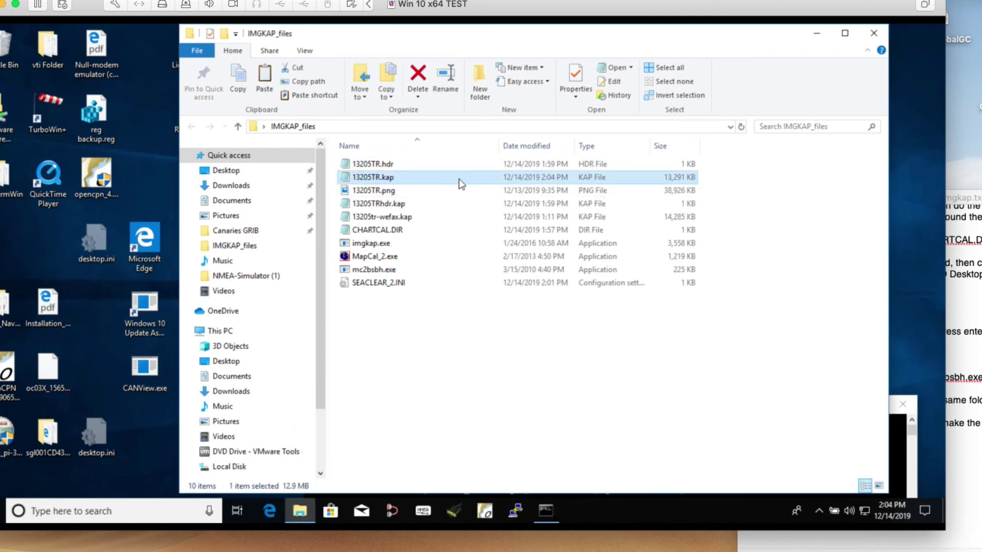
{"action": "right_click", "coordinate": [406, 179]}
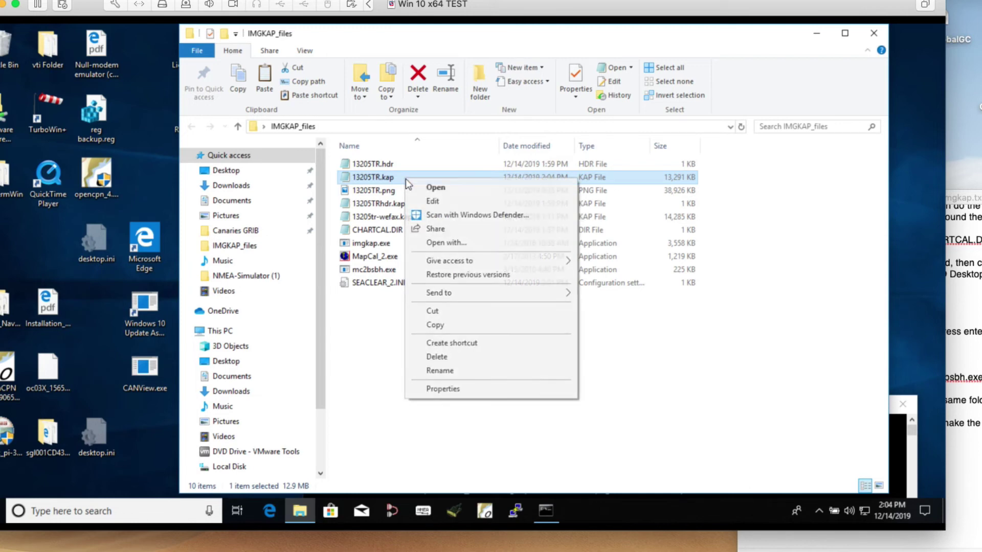
{"action": "left_click", "coordinate": [436, 188]}
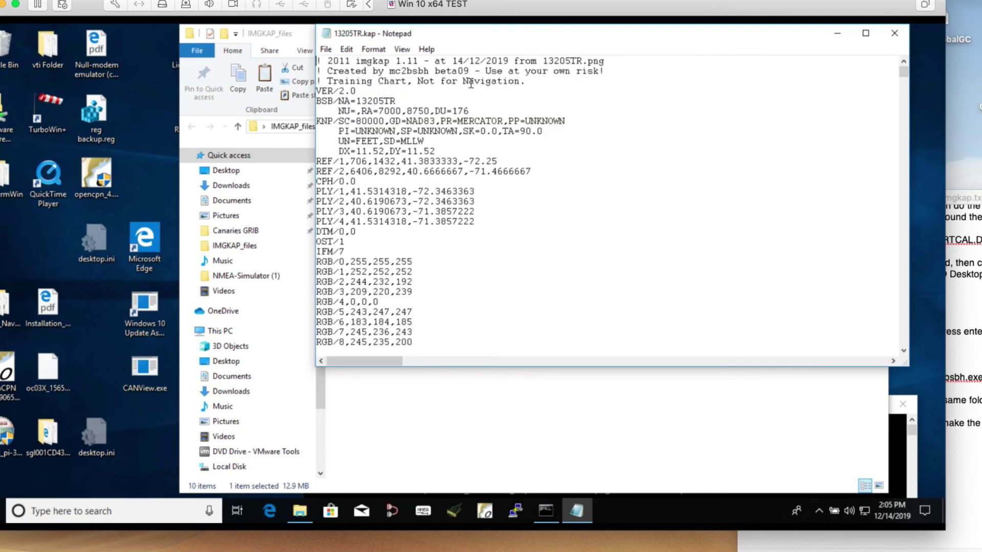
- Scroll through the RGB palette entries of 13205TR.kap, then close Notepad
{"action": "scroll", "coordinate": [390, 278], "scroll_direction": "down", "scroll_amount": 17}
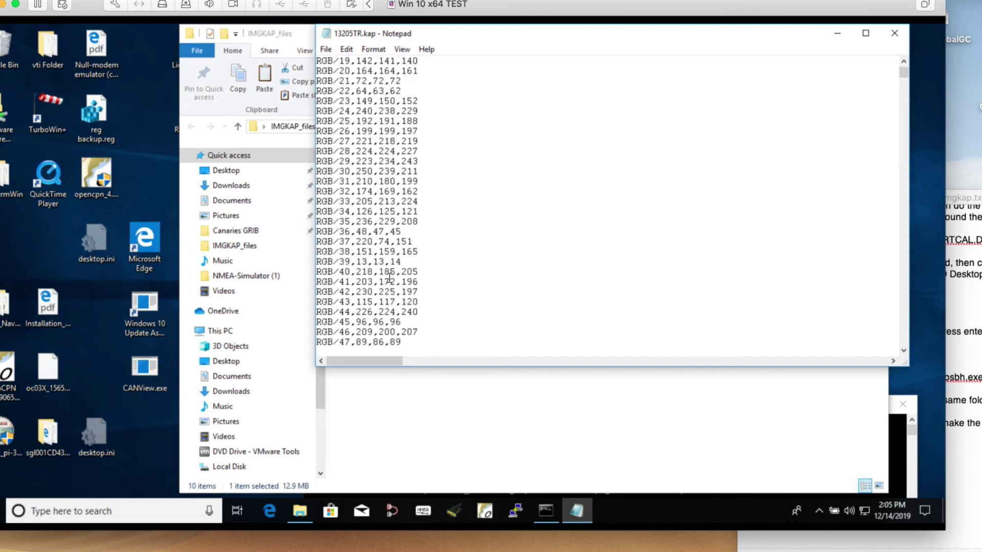
{"action": "scroll", "coordinate": [390, 277], "scroll_direction": "down", "scroll_amount": 20}
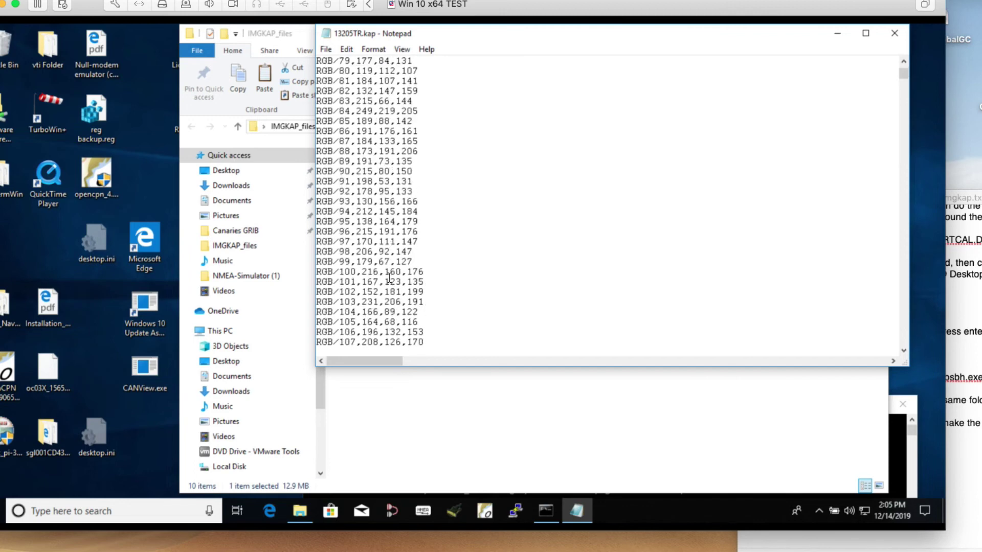
{"action": "scroll", "coordinate": [390, 278], "scroll_direction": "down", "scroll_amount": 5}
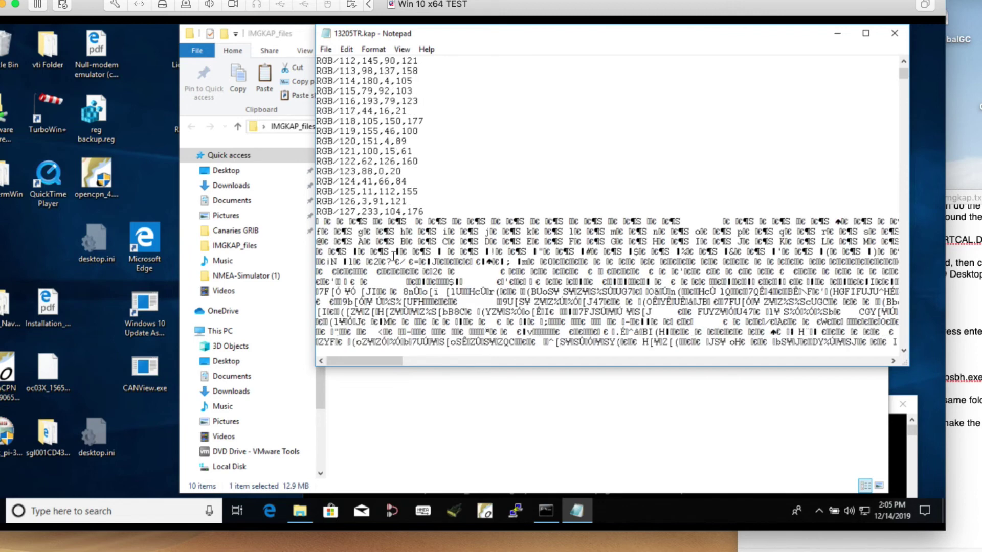
{"action": "scroll", "coordinate": [466, 185], "scroll_direction": "up", "scroll_amount": 4}
{"action": "scroll", "coordinate": [466, 185], "scroll_direction": "down", "scroll_amount": 4}
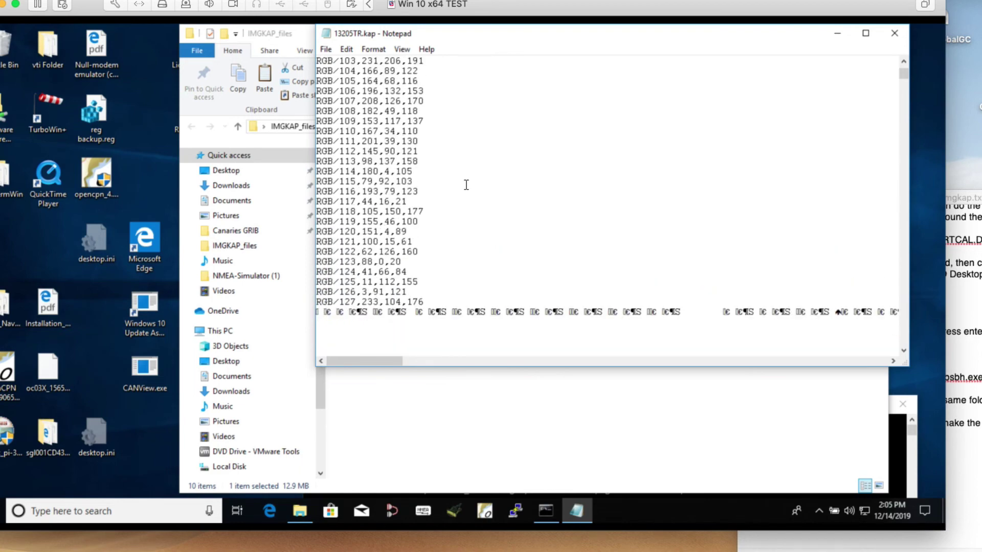
{"action": "scroll", "coordinate": [466, 184], "scroll_direction": "up", "scroll_amount": 15}
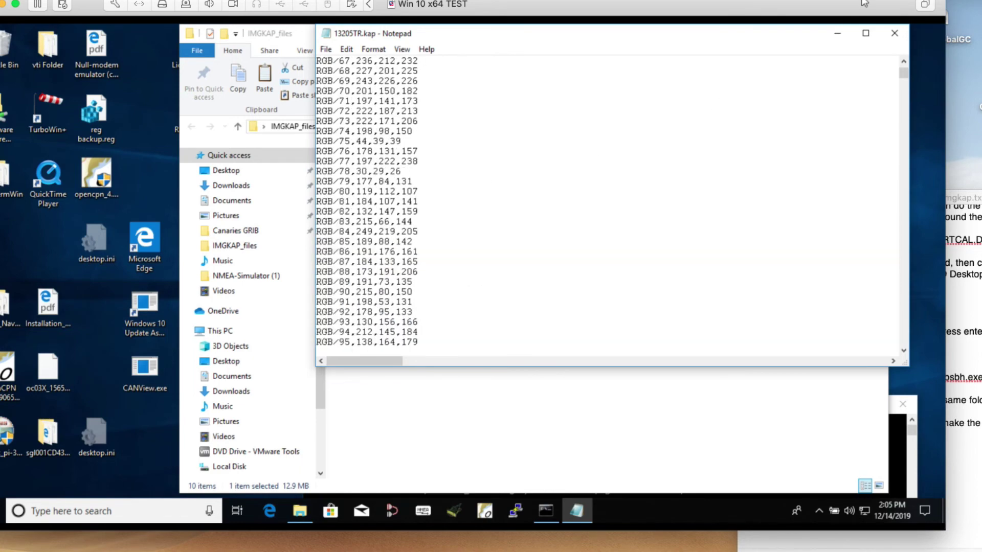
{"action": "left_click", "coordinate": [894, 33]}
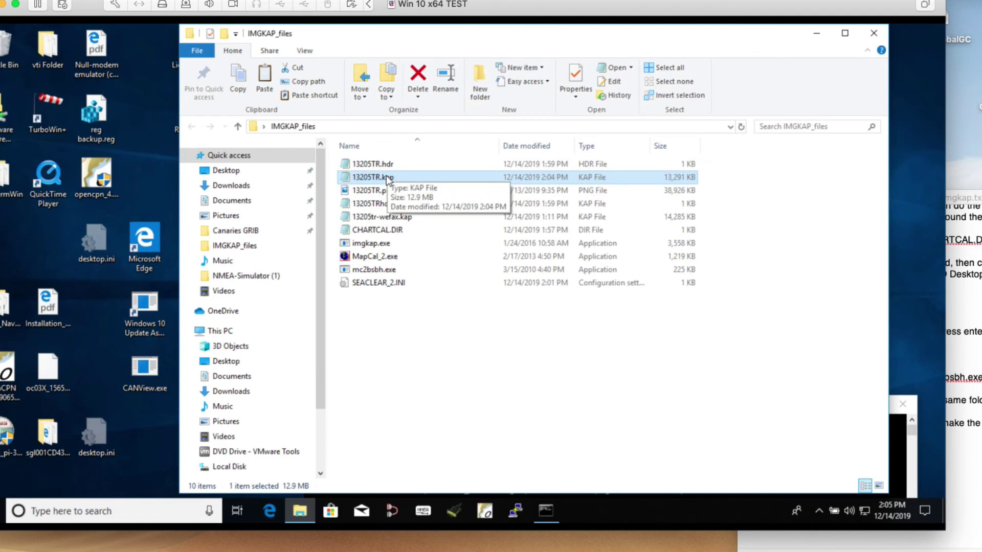
- Rearrange windows, selecting 13205tr-wefax.kap and bringing OpenCPN over the file list
{"action": "left_click_drag", "start_coordinate": [461, 41], "coordinate": [730, 209]}
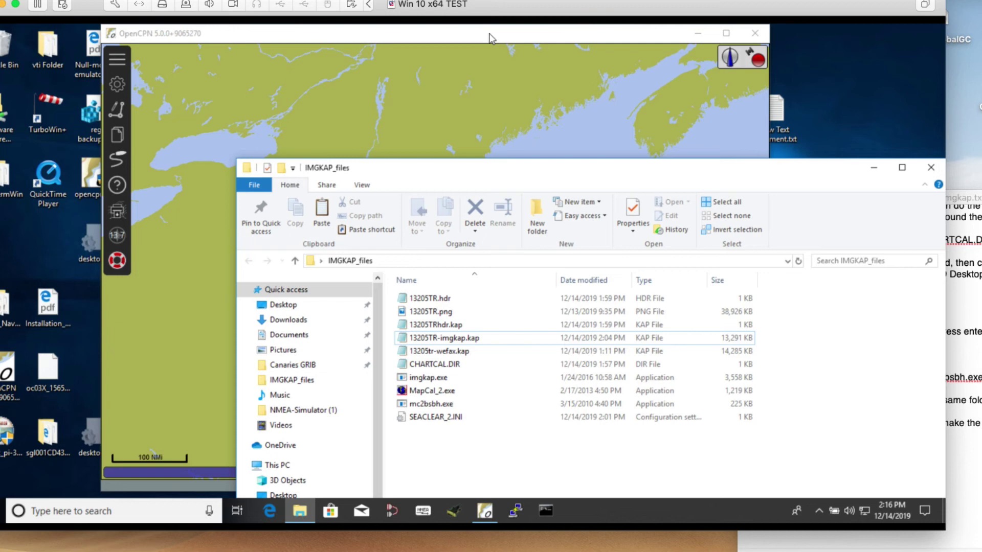
{"action": "left_click_drag", "start_coordinate": [489, 33], "coordinate": [720, 411]}
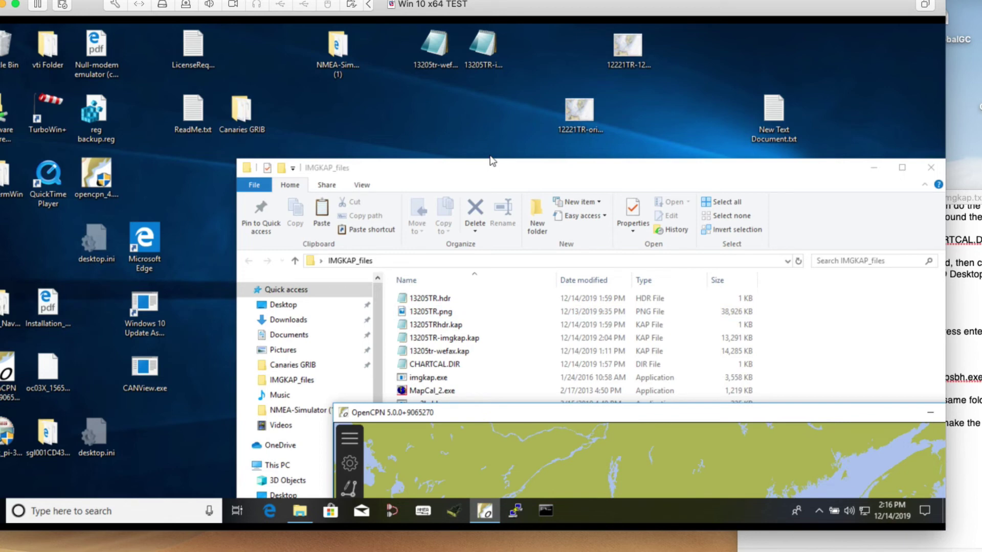
{"action": "left_click", "coordinate": [434, 49]}
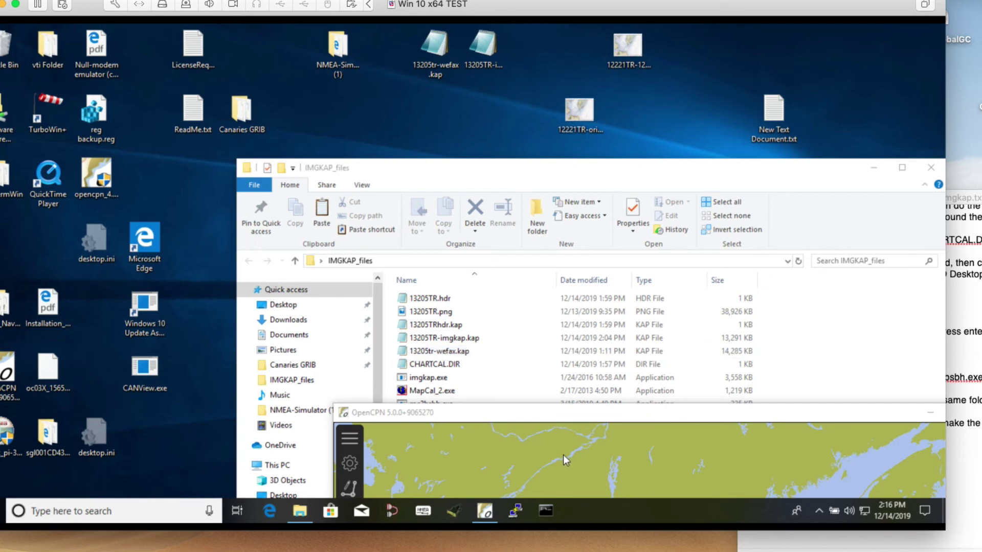
{"action": "left_click_drag", "start_coordinate": [523, 416], "coordinate": [306, 25]}
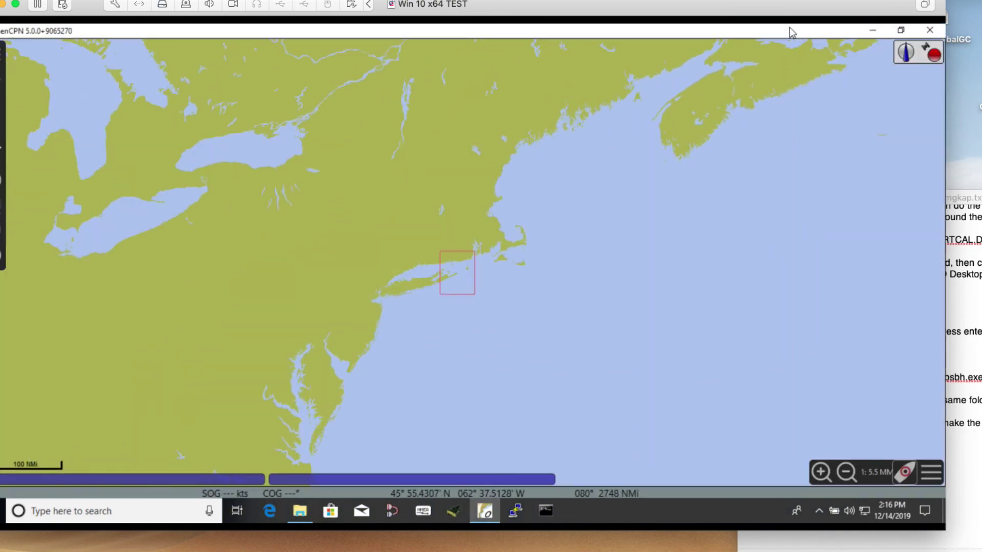
- Resize OpenCPN, zoom into the red outline and load chart 13205 from the chart bar
{"action": "double_click", "coordinate": [706, 30]}
{"action": "left_click_drag", "start_coordinate": [706, 29], "coordinate": [450, 26]}
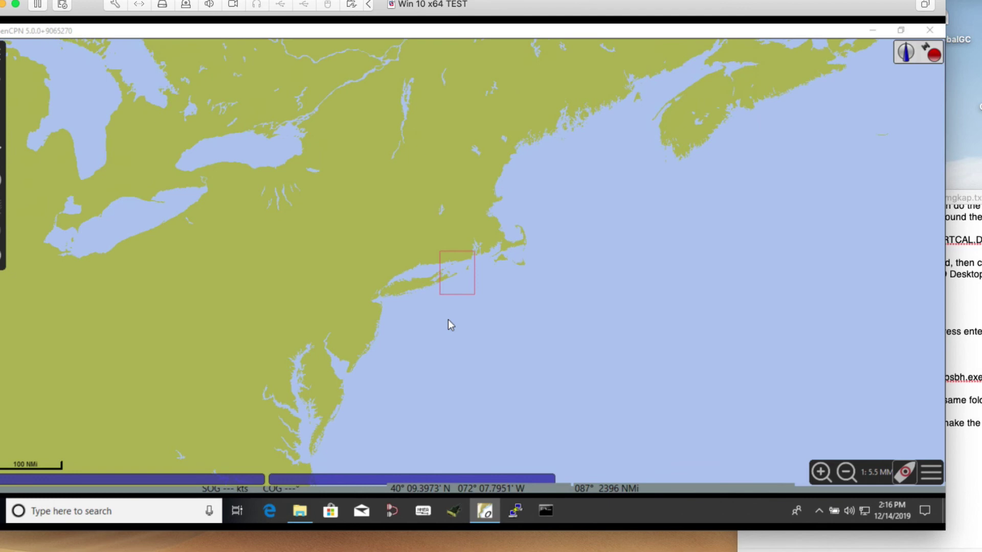
{"action": "double_click", "coordinate": [516, 27]}
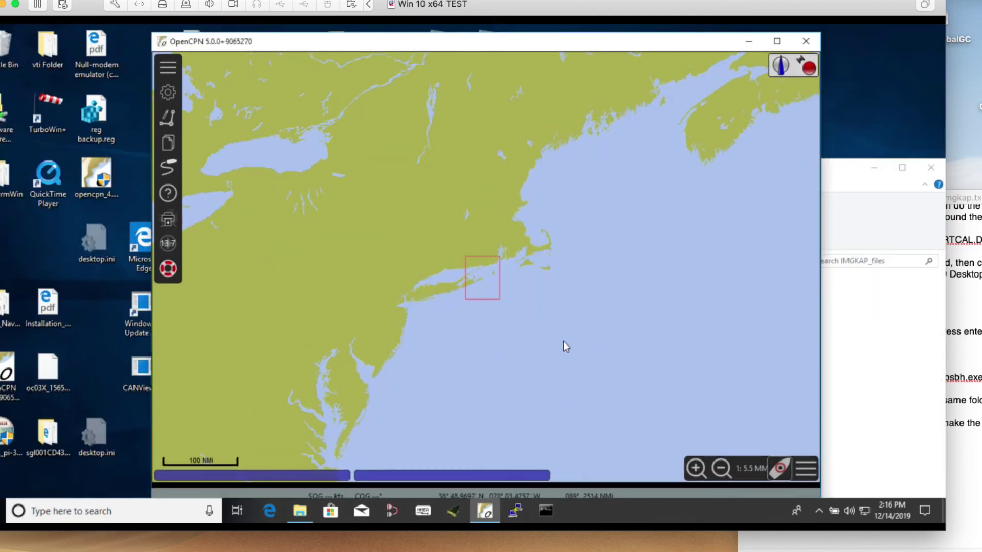
{"action": "mouse_move", "coordinate": [285, 482]}
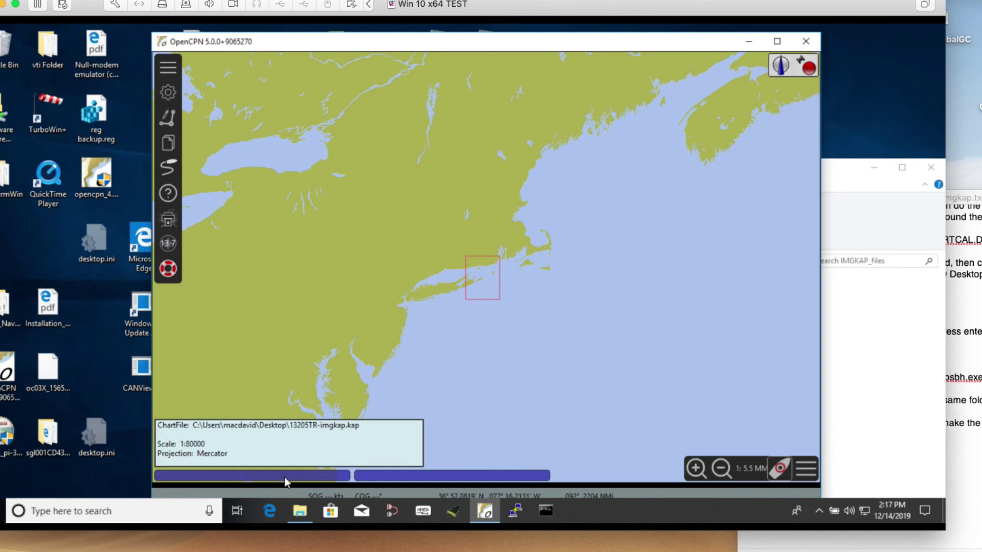
{"action": "scroll", "coordinate": [471, 271], "scroll_direction": "up", "scroll_amount": 2}
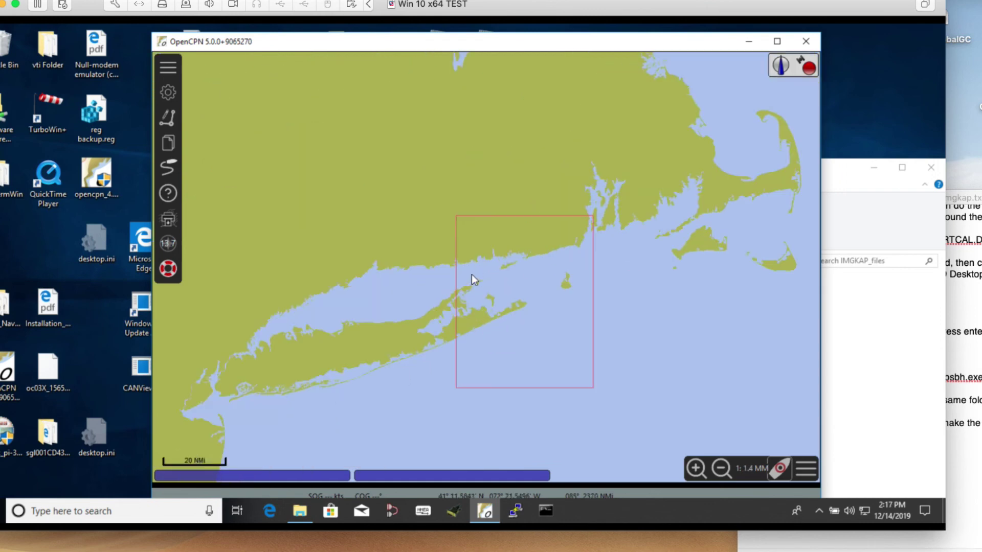
{"action": "scroll", "coordinate": [471, 274], "scroll_direction": "up", "scroll_amount": 1}
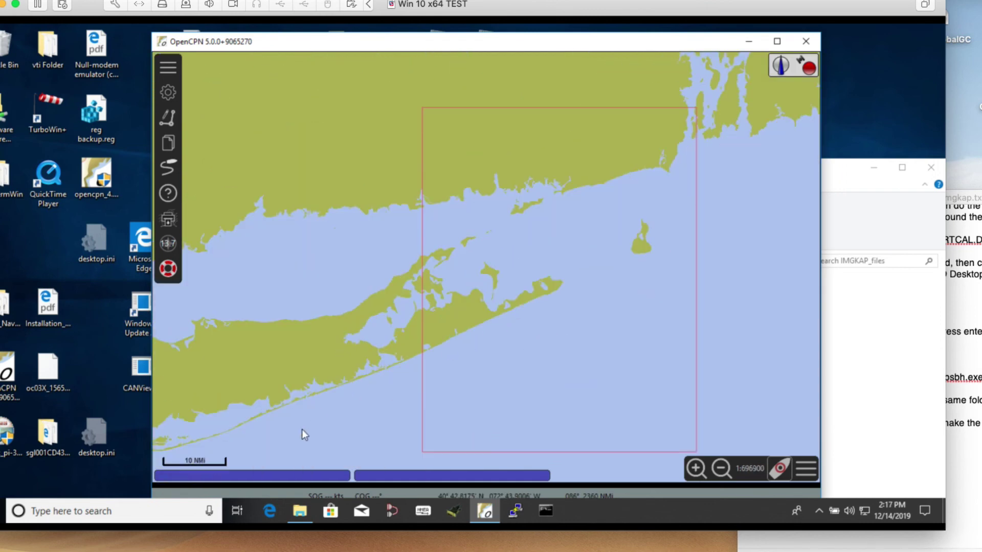
{"action": "left_click", "coordinate": [283, 478]}
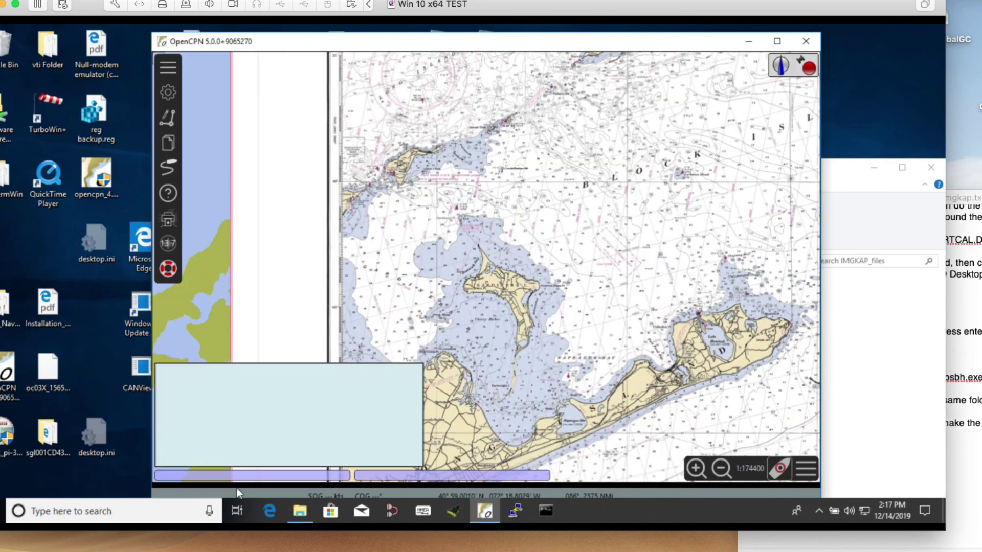
{"action": "mouse_move", "coordinate": [261, 475]}
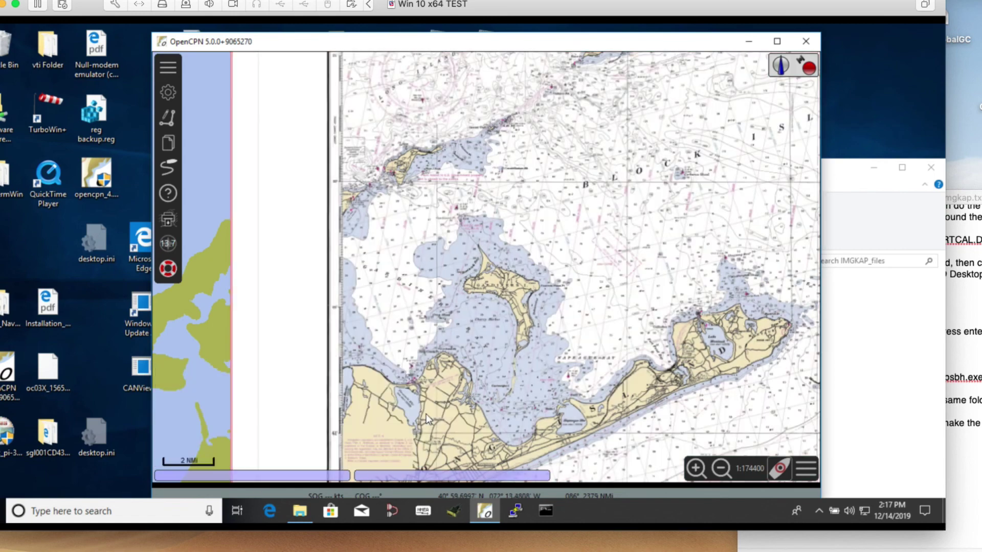
{"action": "mouse_move", "coordinate": [481, 477]}
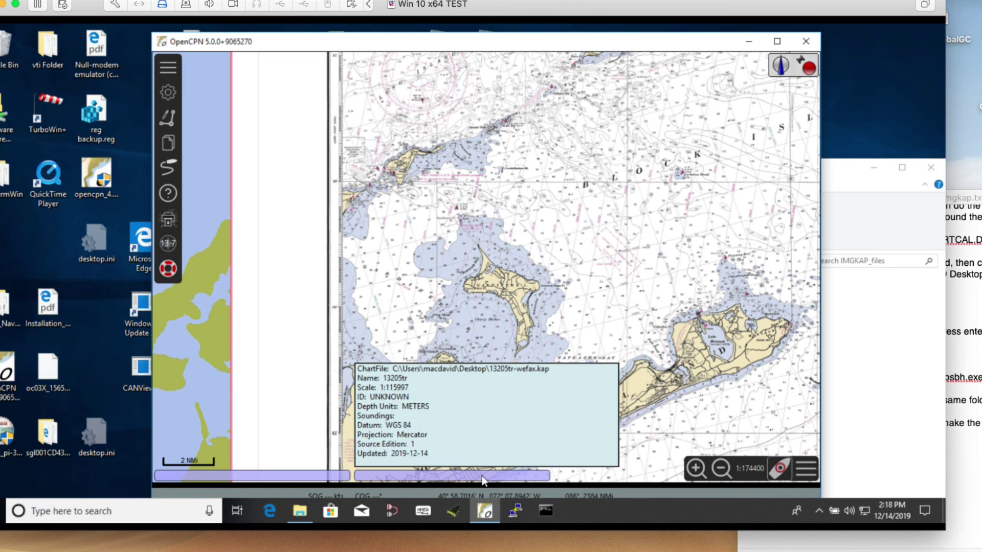
- Switch to the 13205tr WeFax chart and pan and zoom to centre Gardiners Island
{"action": "scroll", "coordinate": [542, 221], "scroll_direction": "down", "scroll_amount": 2}
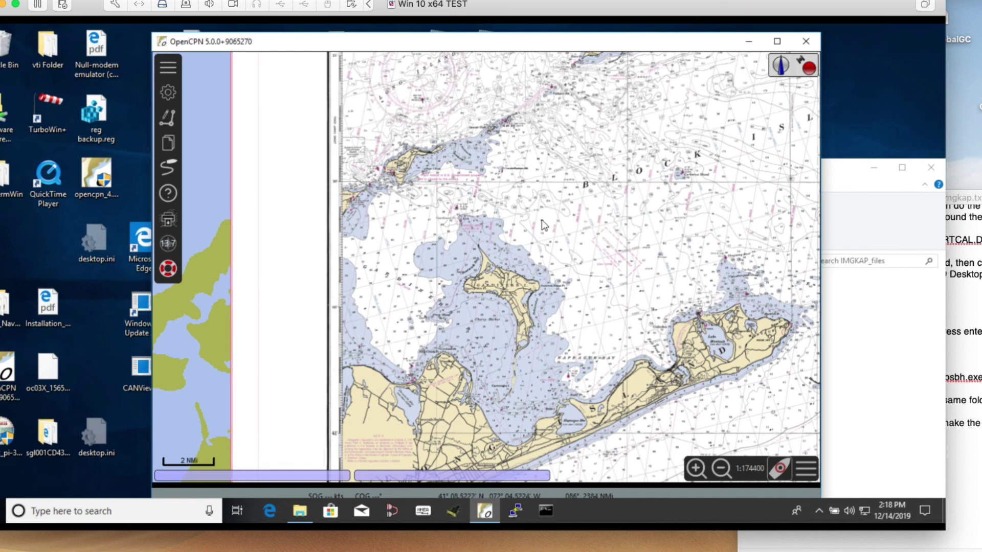
{"action": "scroll", "coordinate": [542, 220], "scroll_direction": "down", "scroll_amount": 1}
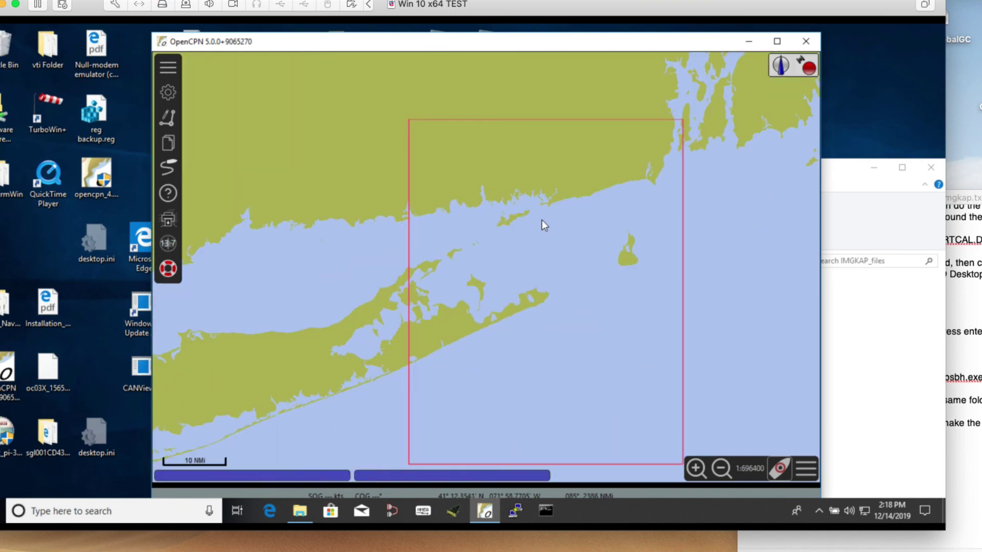
{"action": "left_click", "coordinate": [471, 470]}
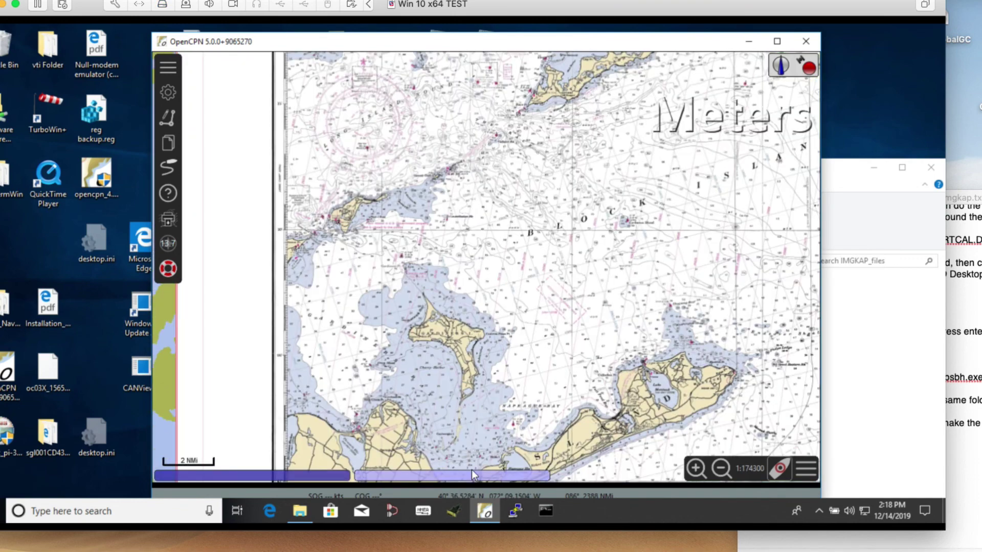
{"action": "scroll", "coordinate": [489, 337], "scroll_direction": "up", "scroll_amount": 5}
{"action": "left_click_drag", "start_coordinate": [489, 338], "coordinate": [696, 231]}
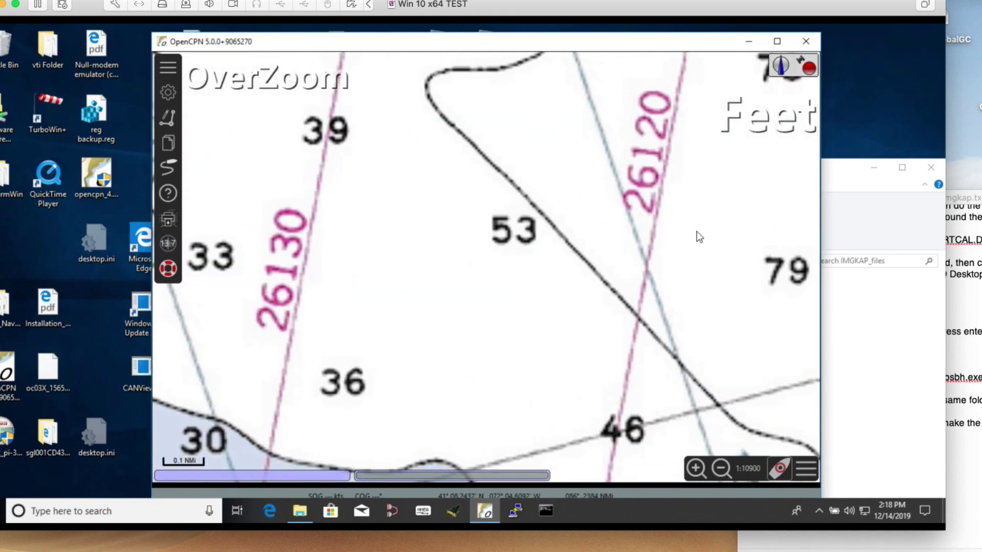
{"action": "left_click_drag", "start_coordinate": [368, 460], "coordinate": [532, 287]}
{"action": "left_click_drag", "start_coordinate": [450, 399], "coordinate": [662, 134]}
{"action": "key", "text": "minus"}
{"action": "scroll", "coordinate": [520, 366], "scroll_direction": "down", "scroll_amount": 1}
{"action": "left_click_drag", "start_coordinate": [595, 237], "coordinate": [538, 256]}
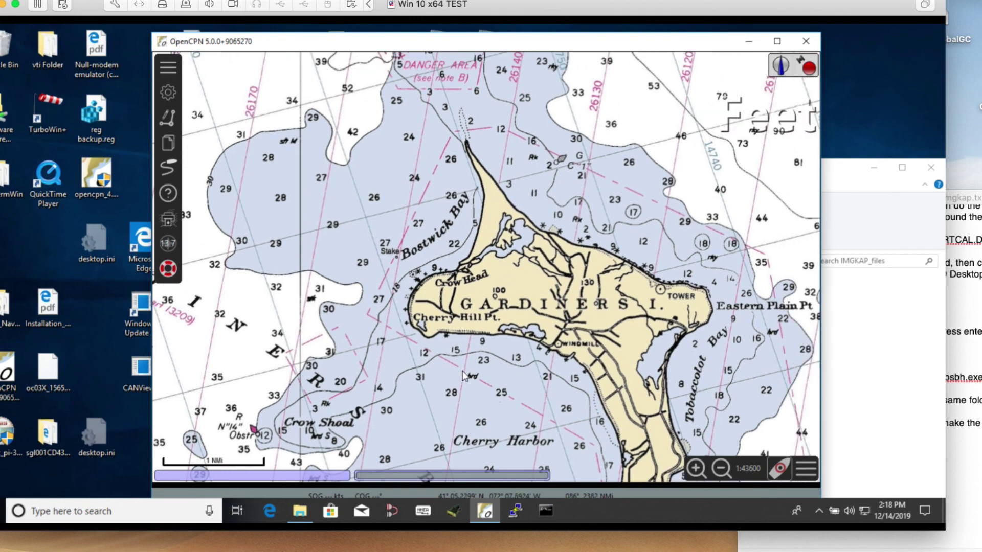
- Toggle between the imgkap feet and WeFax meters charts, ending on 13205TR-imgkap
{"action": "mouse_move", "coordinate": [454, 476]}
{"action": "left_click", "coordinate": [257, 476]}
{"action": "left_click", "coordinate": [399, 475]}
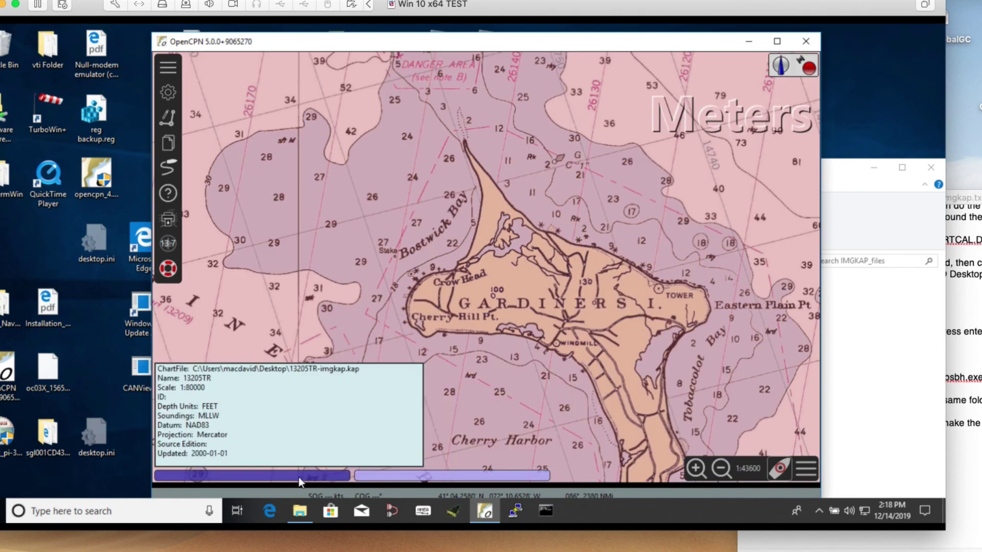
{"action": "left_click", "coordinate": [299, 477]}
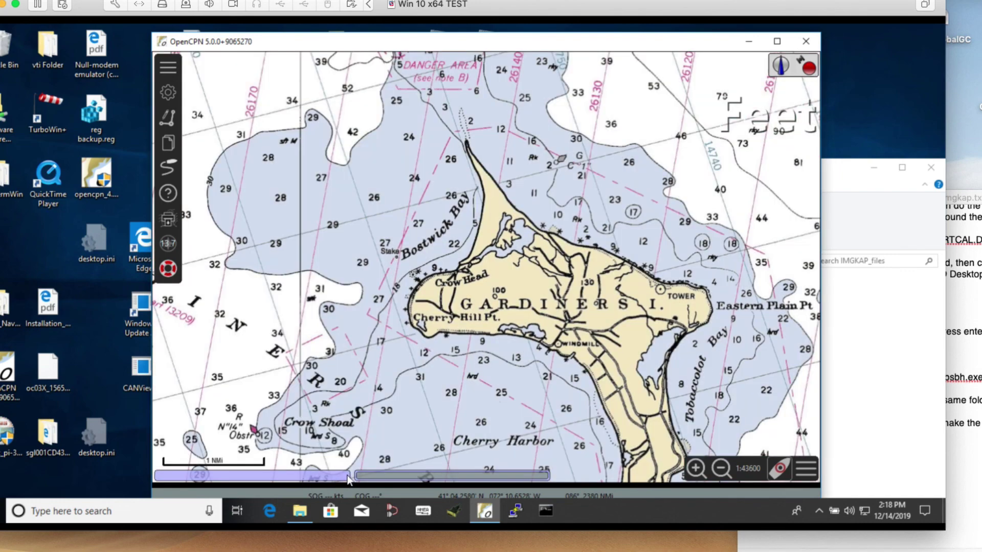
{"action": "left_click", "coordinate": [456, 477]}
{"action": "left_click", "coordinate": [320, 475]}
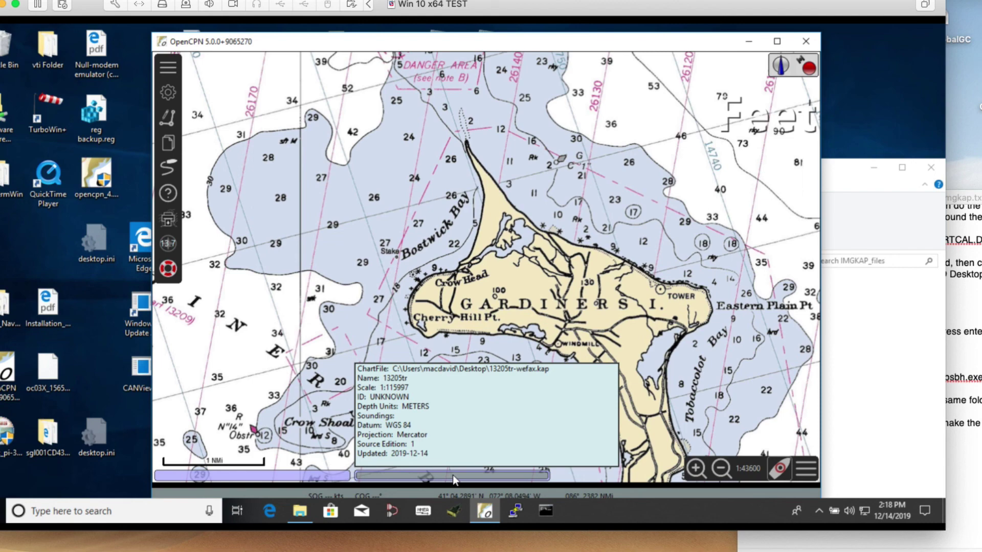
{"action": "left_click", "coordinate": [269, 477]}
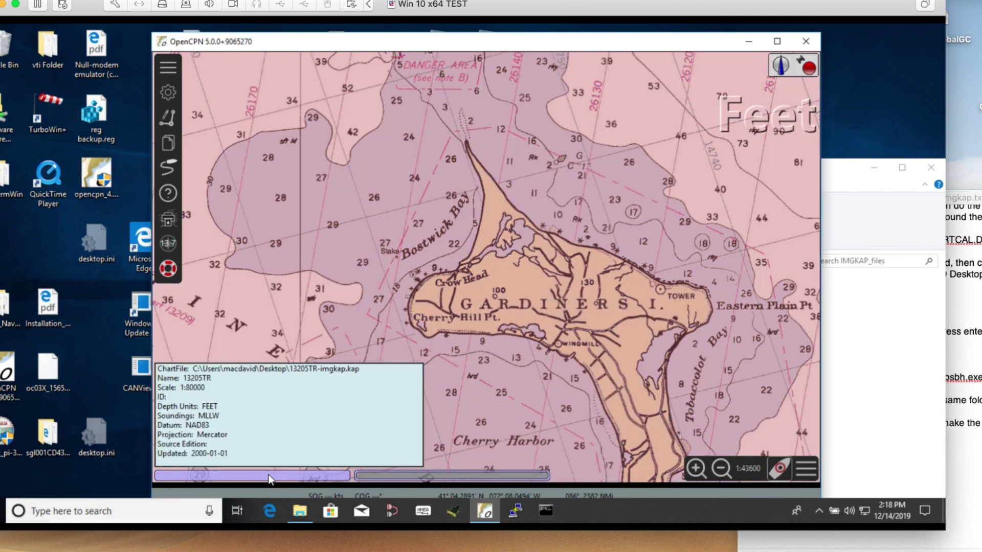